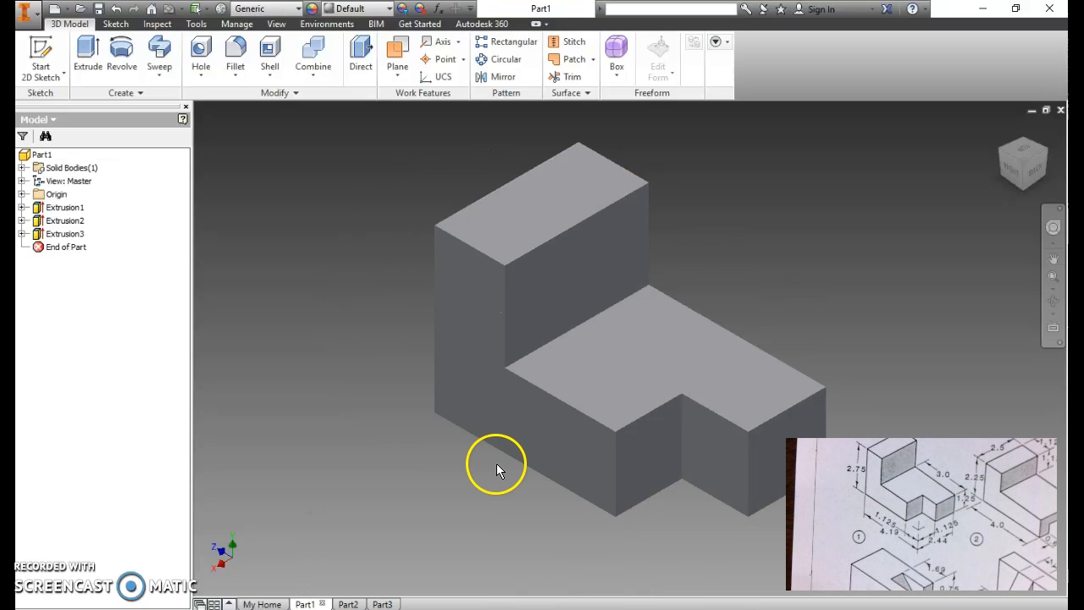
Step: Switch to the Inventor Steps notes document in Chrome to review the steps
left_click(381, 608)
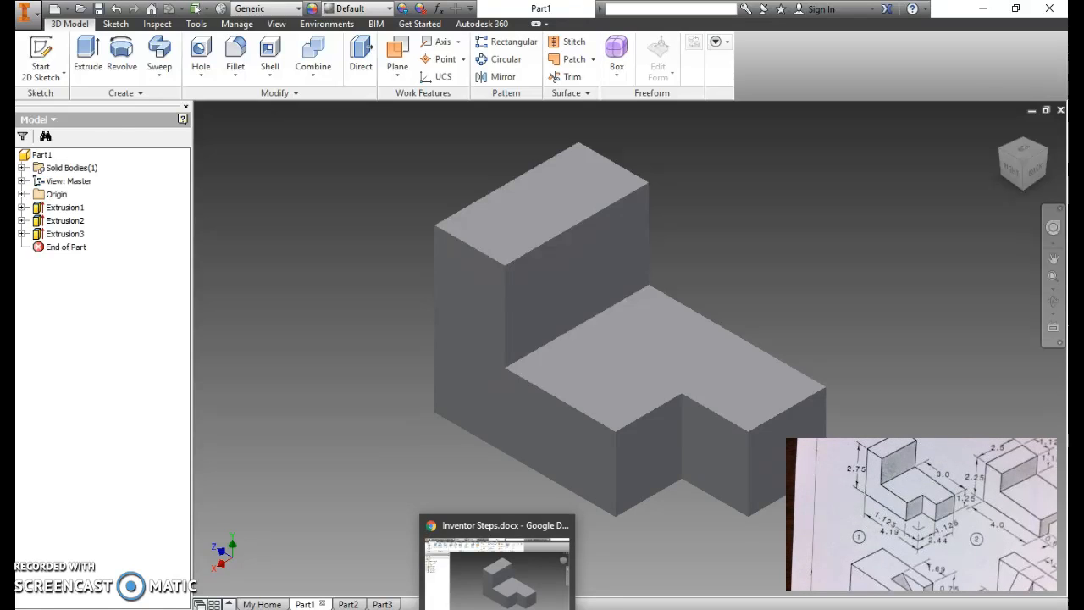
left_click(497, 567)
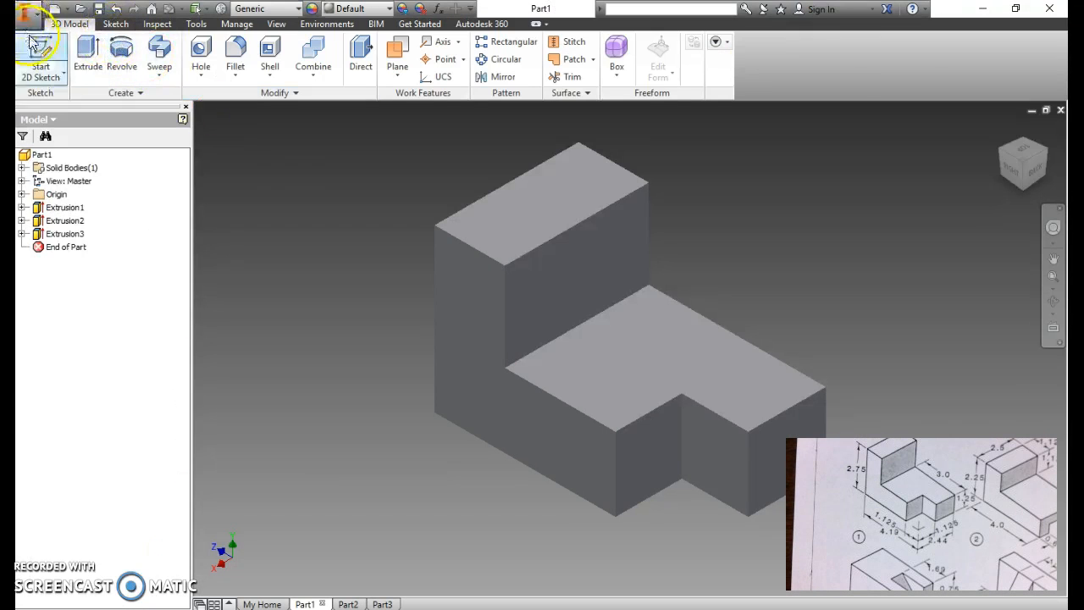
Step: Create a new part, Part4, from the English Standard (in).ipt template
left_click(30, 12)
mouse_move(59, 64)
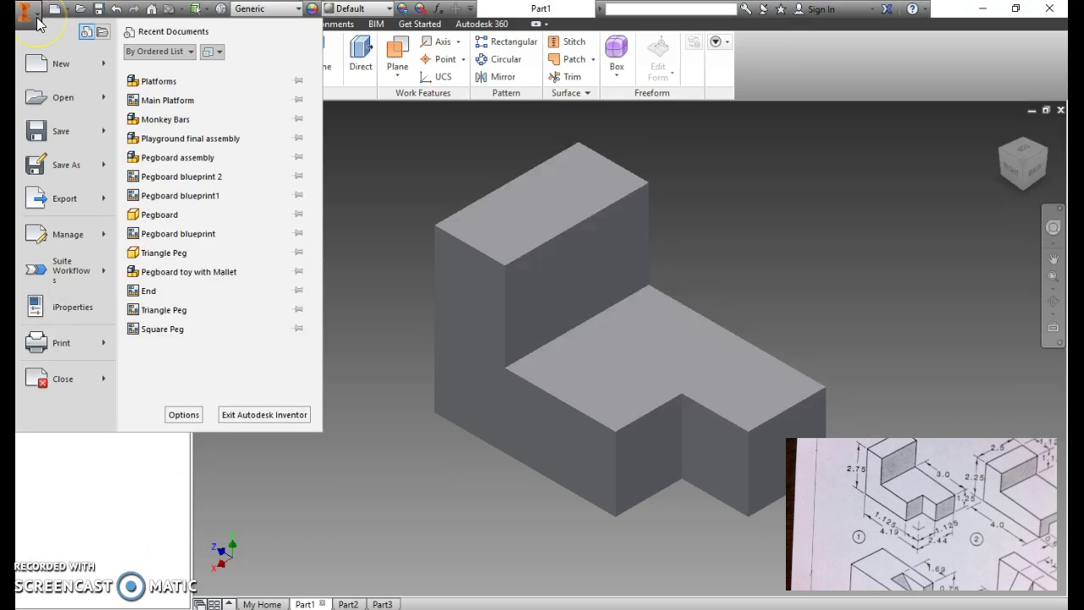
left_click(52, 69)
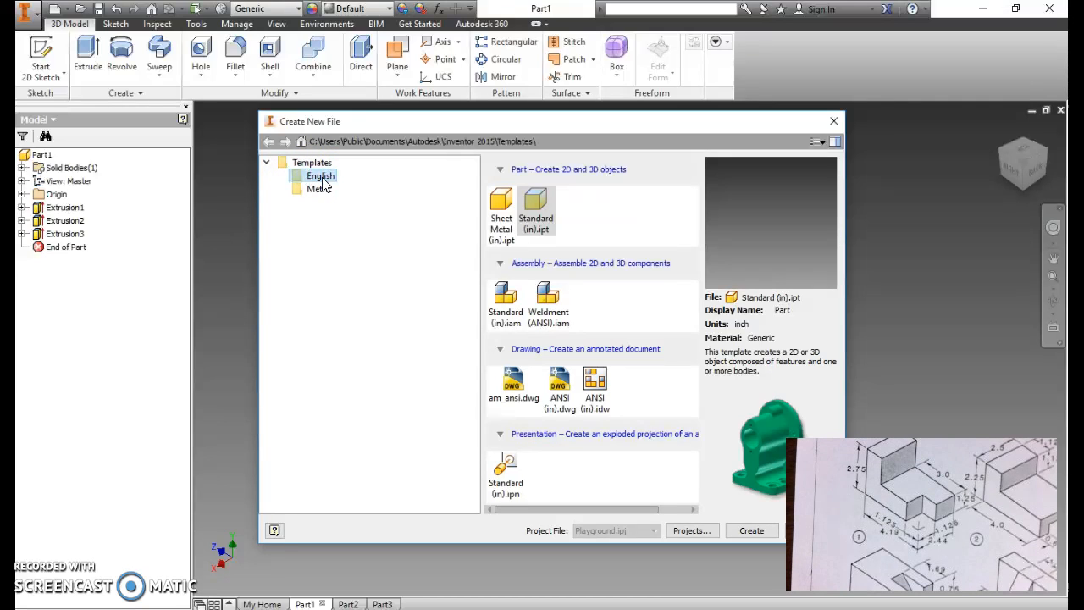
left_click(343, 178)
left_click(539, 206)
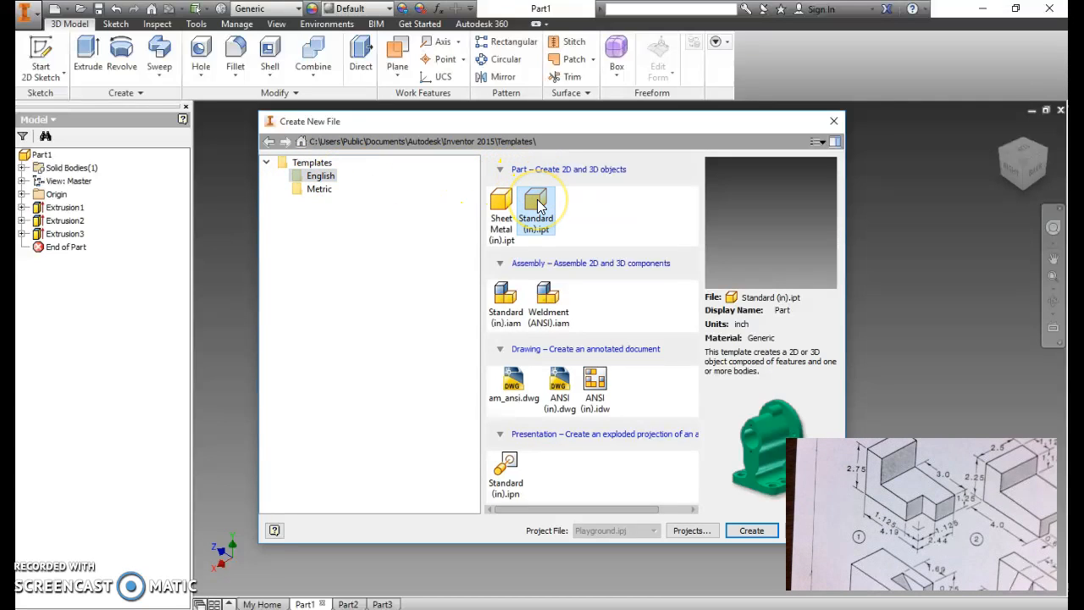
left_click(752, 530)
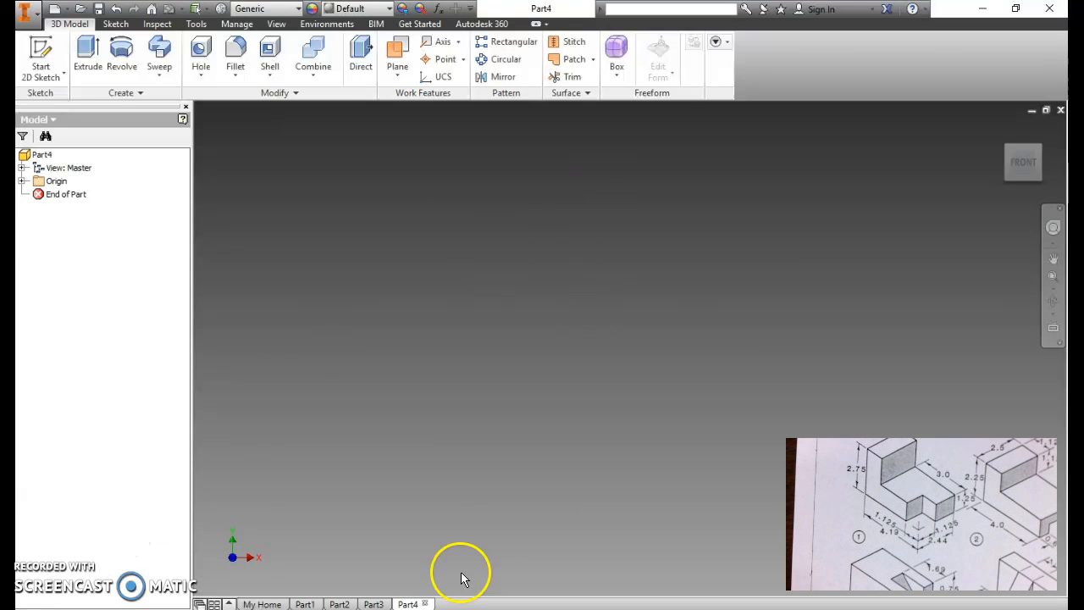
Step: Check the notes, then toggle the sketch type between 3D and 2D sketch
key("alt+Tab")
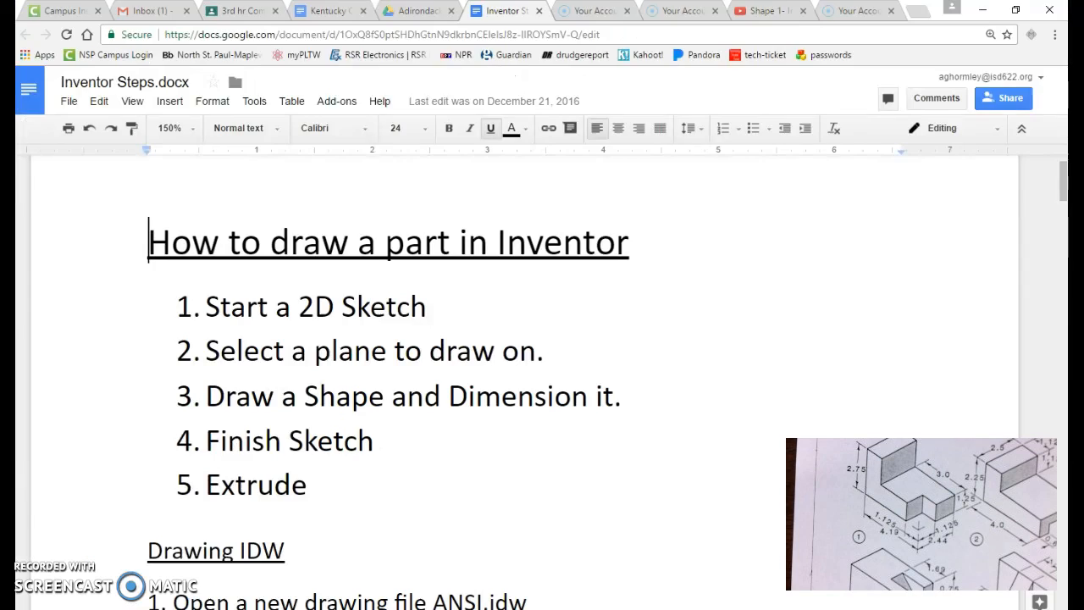
key("alt+Tab")
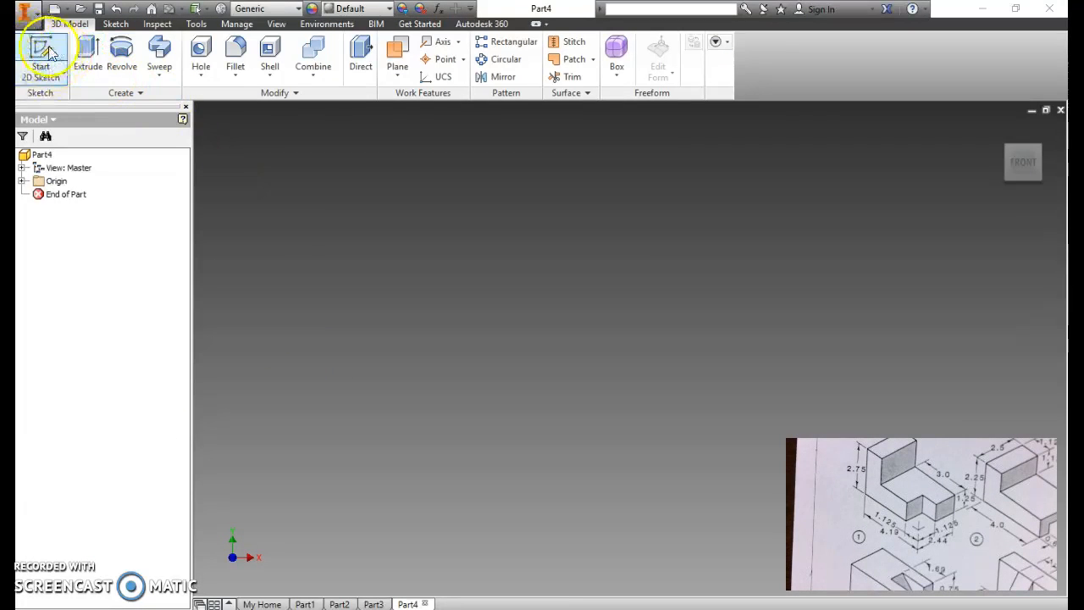
left_click(43, 74)
left_click(55, 94)
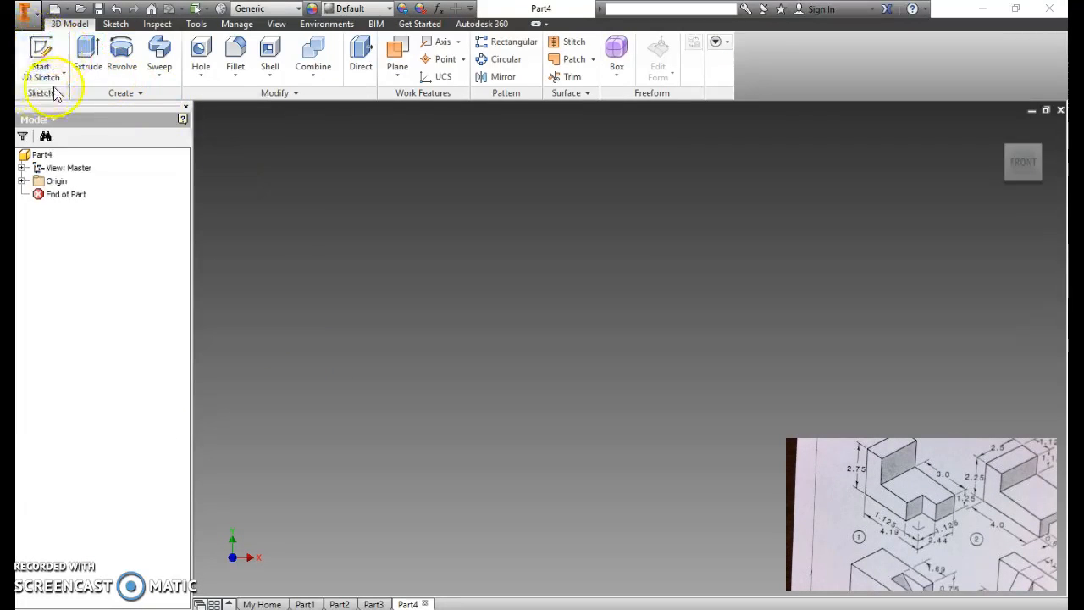
left_click(62, 75)
left_click(51, 108)
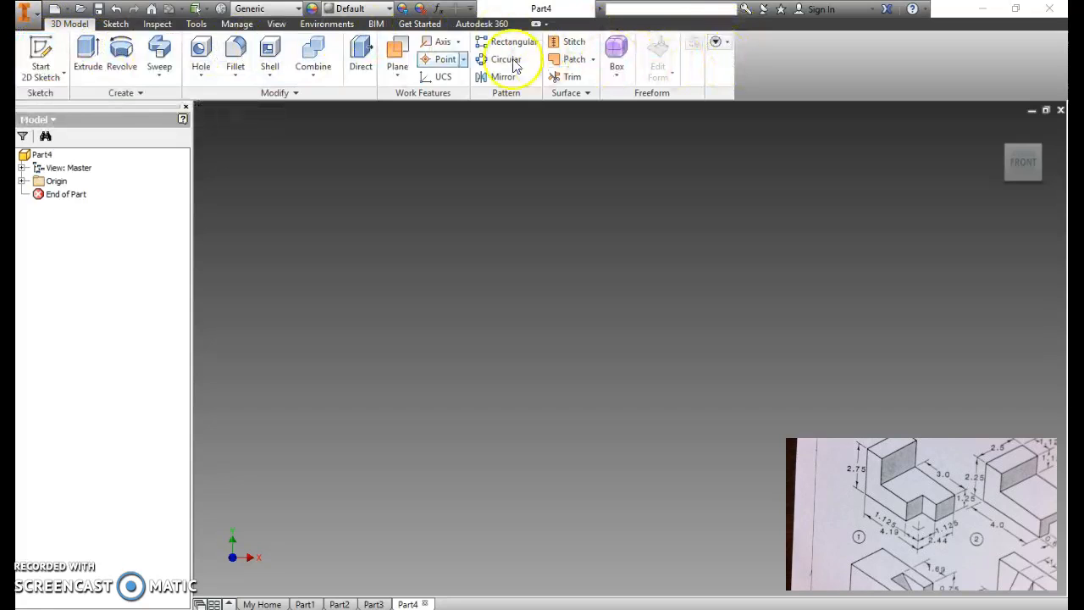
Step: Start a new 2D sketch, Sketch1, on the XZ origin plane
left_click(40, 60)
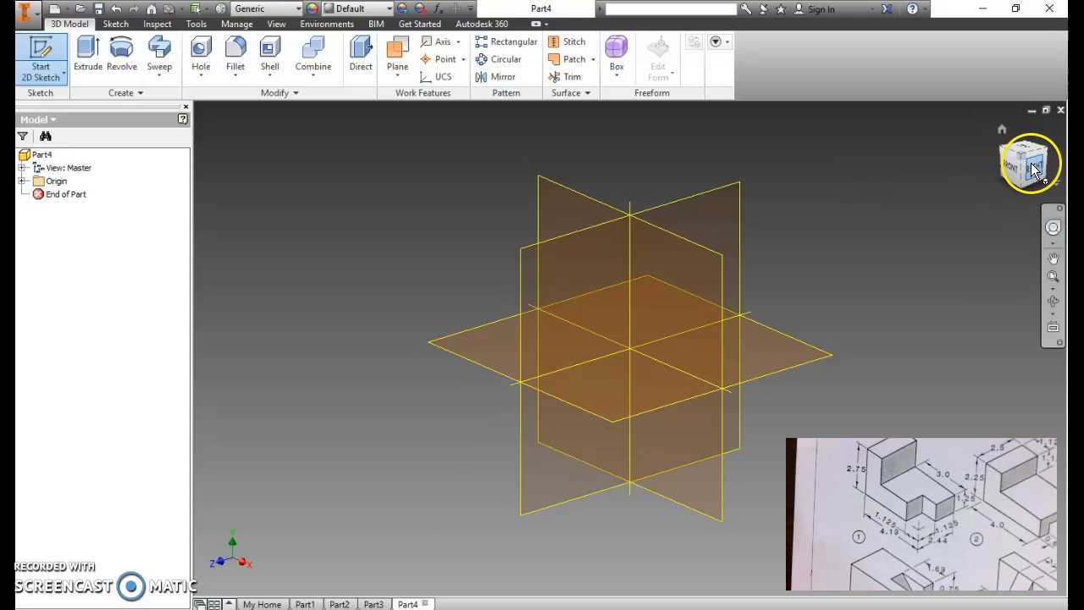
mouse_move(1023, 163)
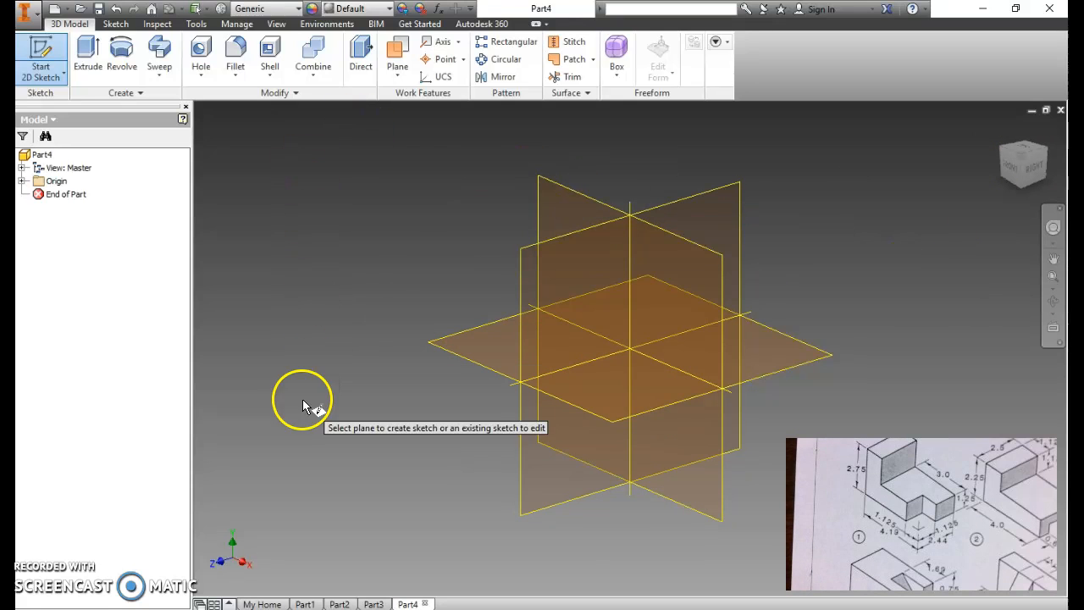
left_click(480, 349)
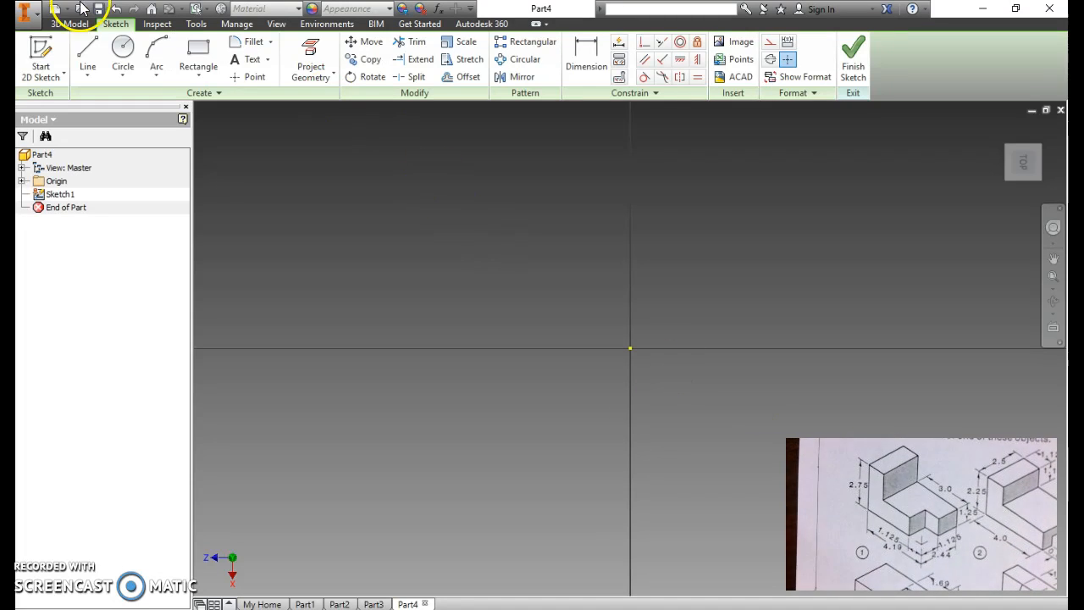
Step: Sketch a two-point rectangle from the origin up and to the left
left_click(191, 51)
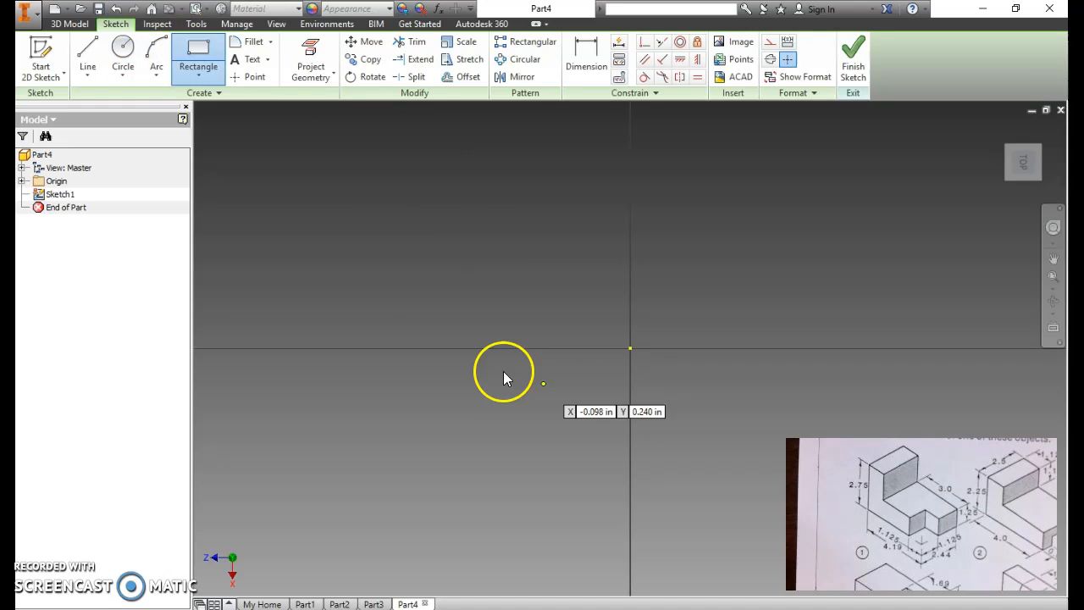
left_click(631, 347)
left_click_drag(631, 348, 312, 183)
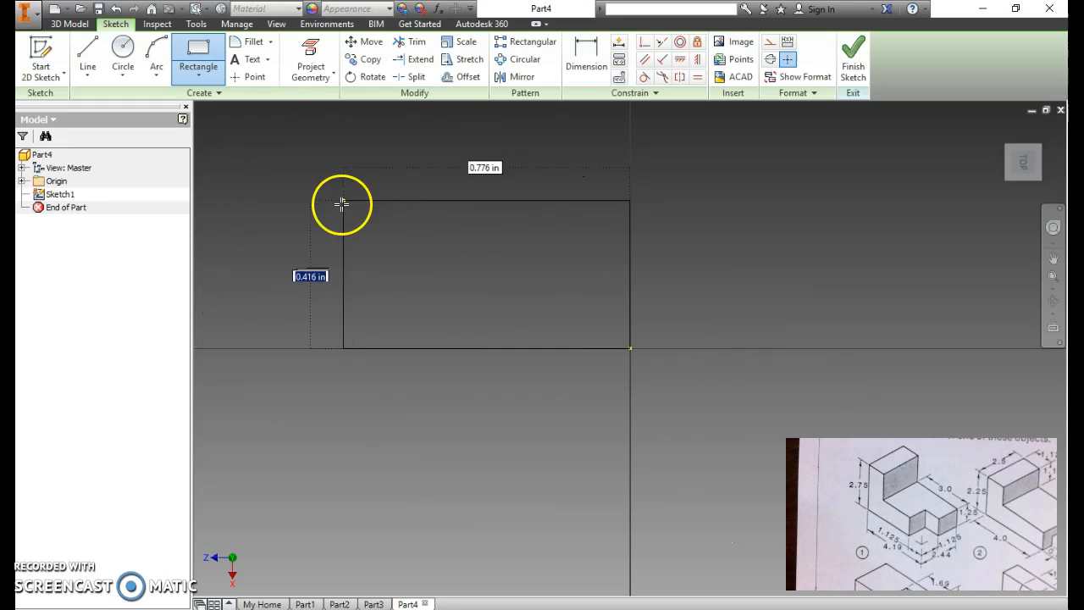
left_click(320, 180)
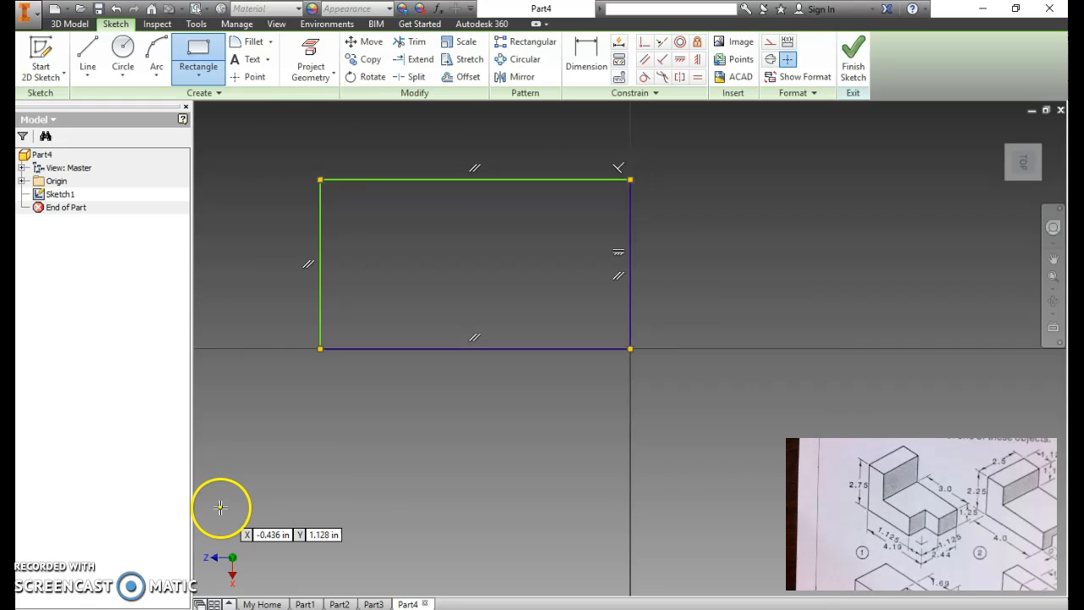
Step: Check the notes and activate dimensioning for the rectangle's bottom edge
left_click(588, 50)
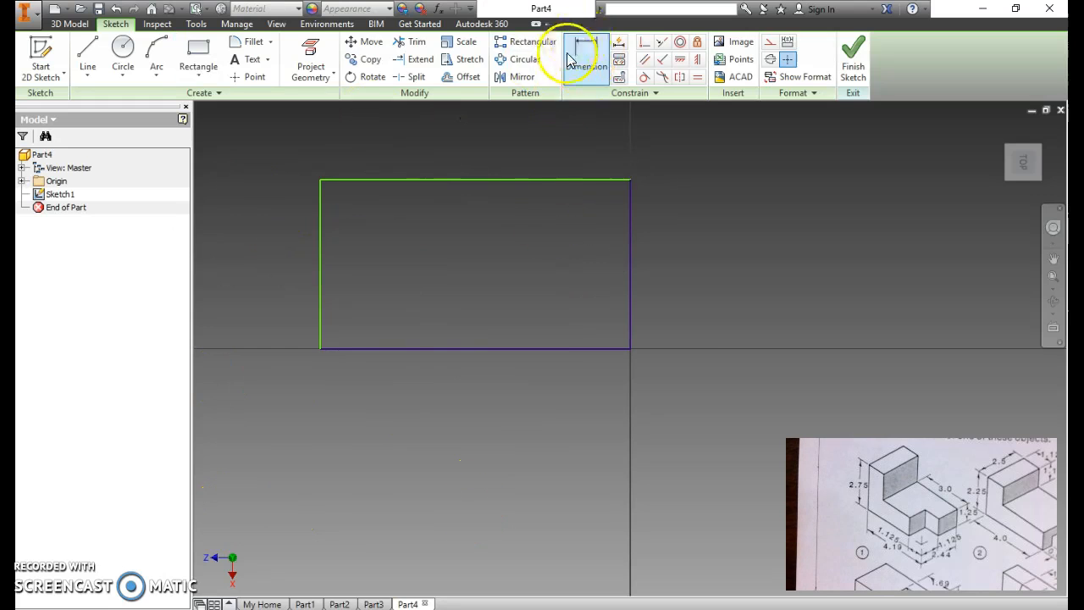
left_click(403, 605)
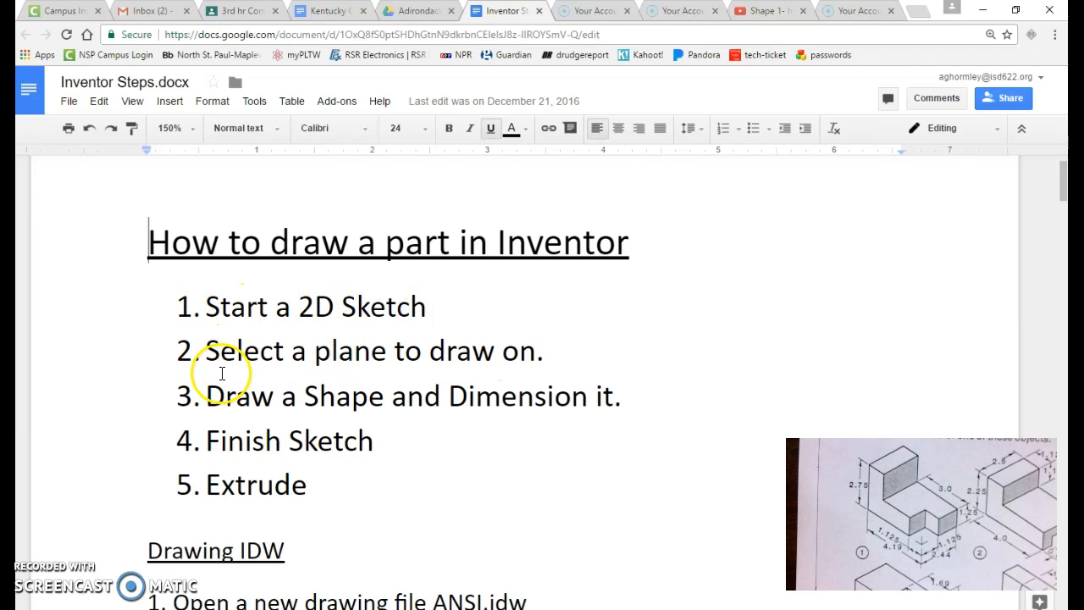
mouse_move(389, 558)
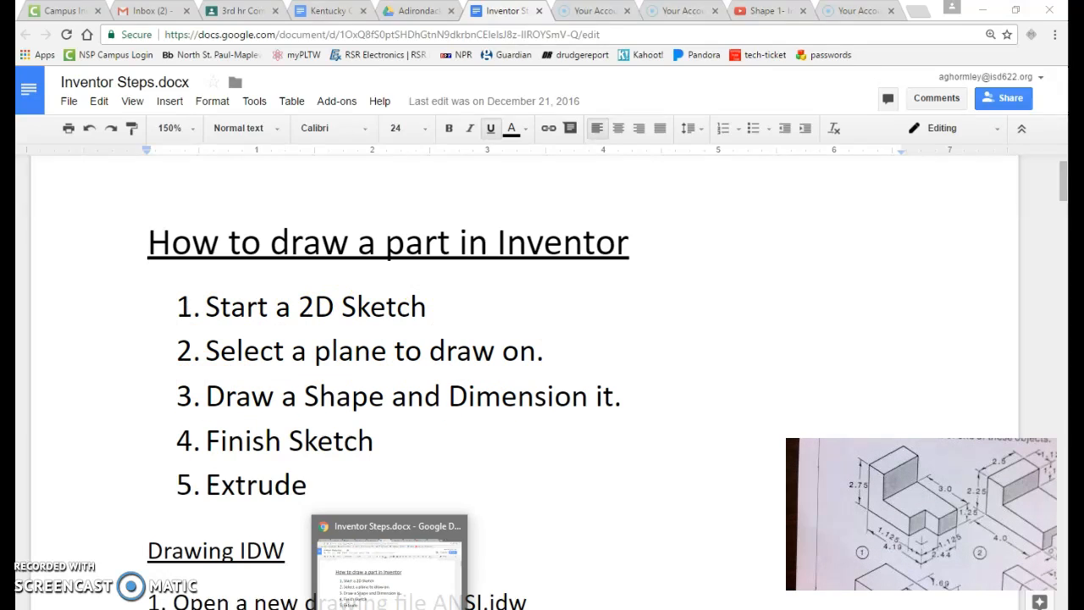
left_click(423, 602)
left_click(581, 57)
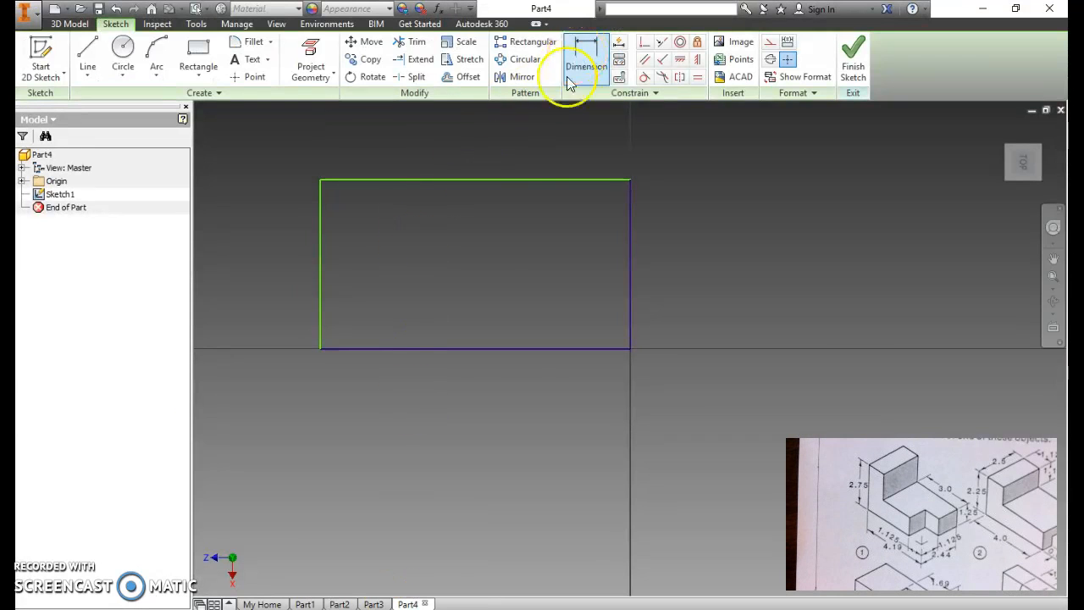
Step: Dimension the rectangle's bottom edge to 4.19 and fit the whole sketch in view
left_click(459, 348)
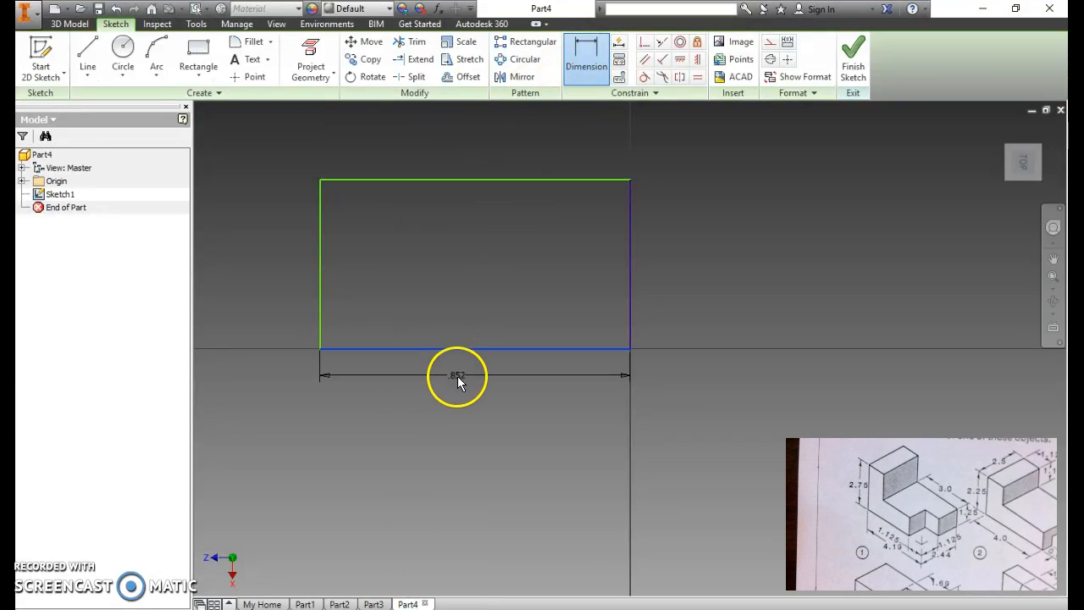
left_click(458, 424)
type("4.19")
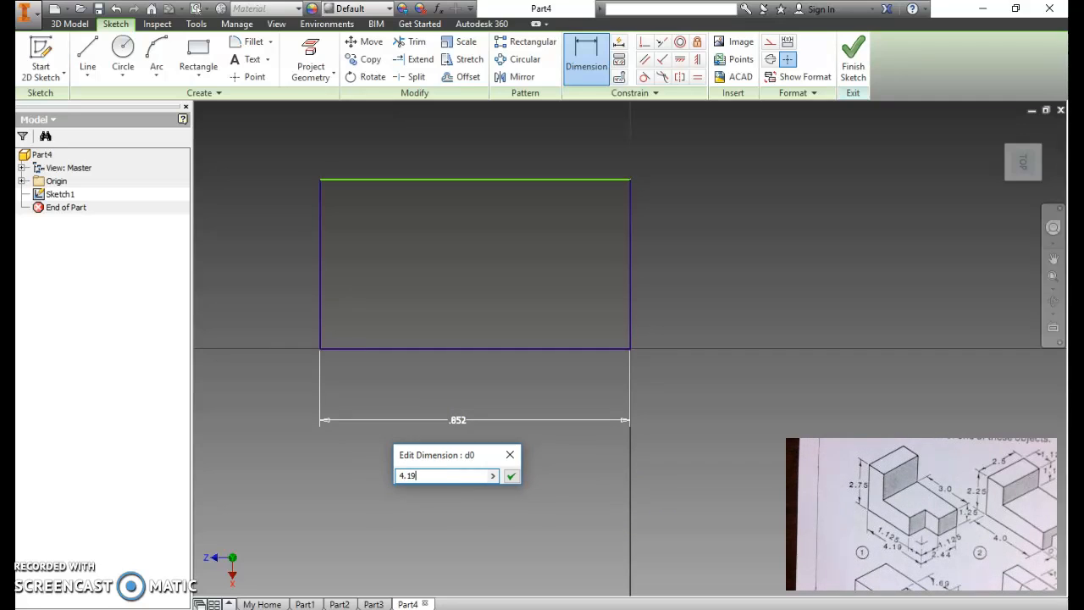
key("Return")
left_click(671, 514)
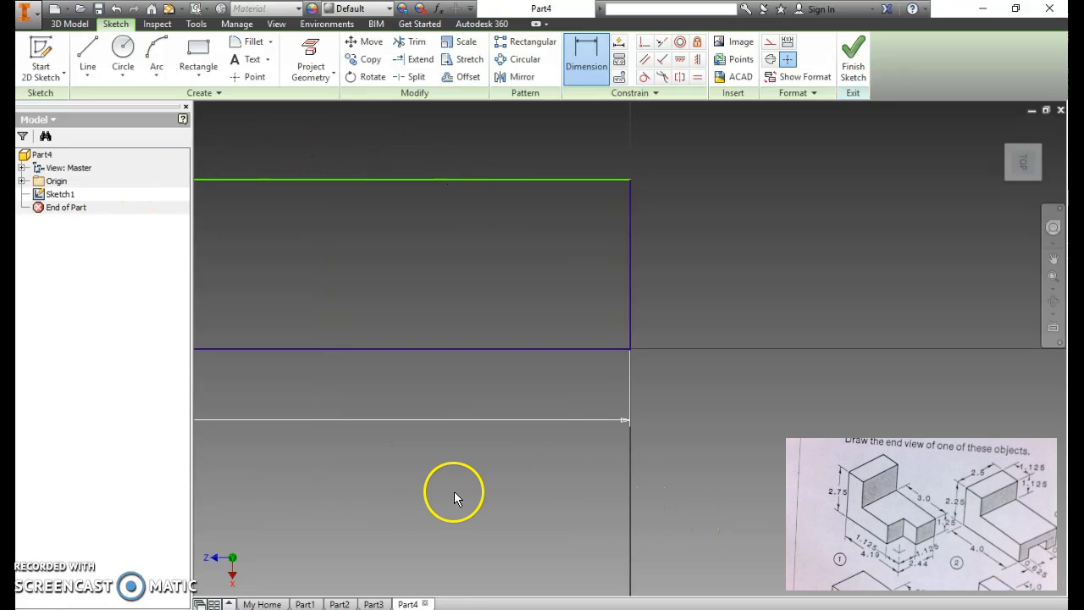
scroll(455, 491, "down", 3)
scroll(455, 492, "down", 5)
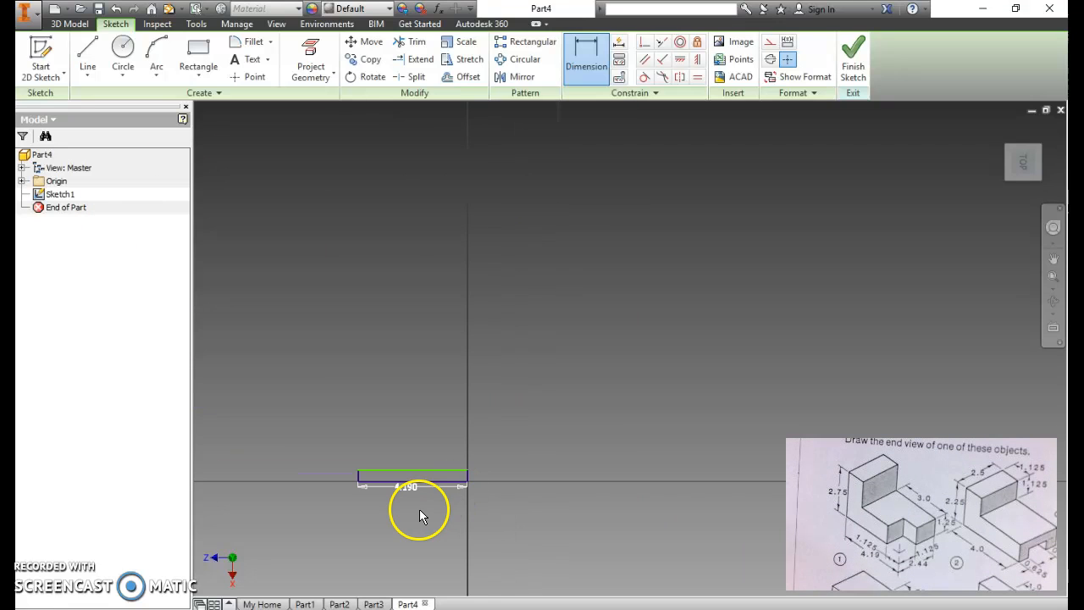
scroll(417, 515, "down", 2)
scroll(417, 514, "up", 5)
scroll(417, 515, "up", 1)
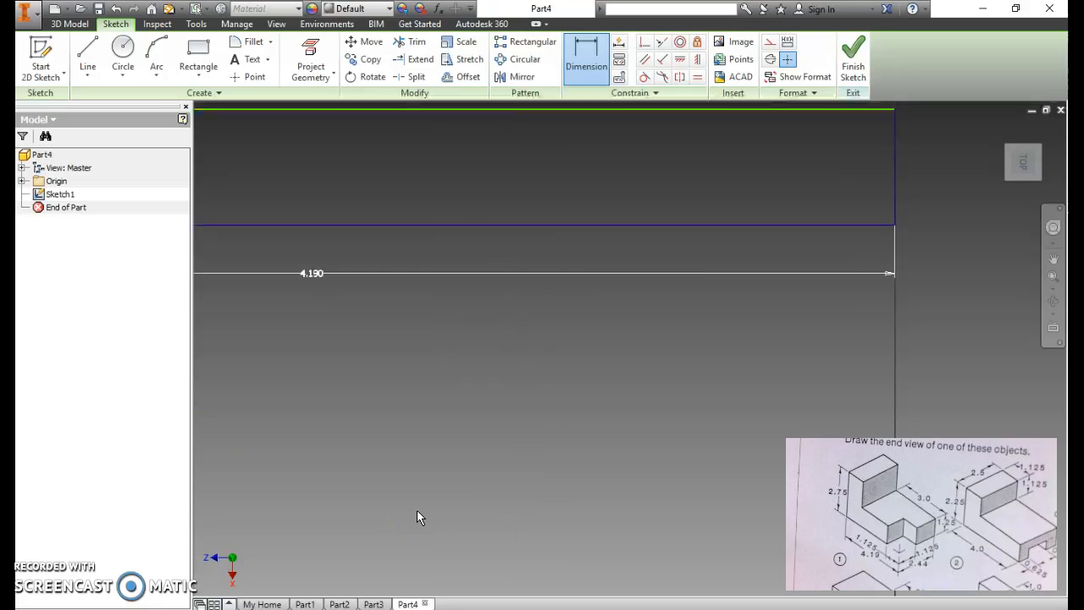
scroll(416, 514, "down", 4)
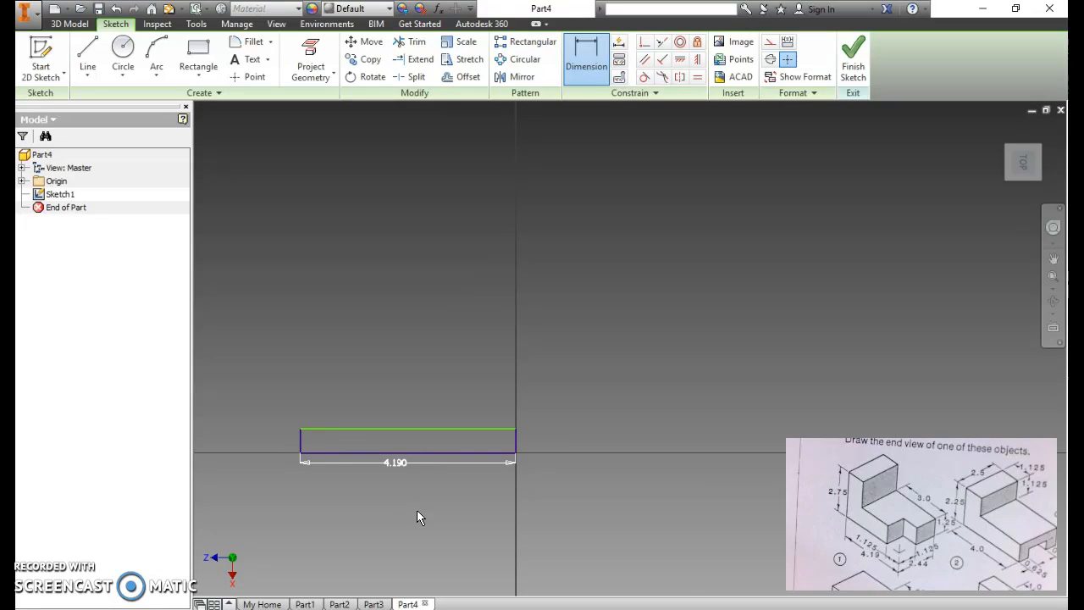
key("Home")
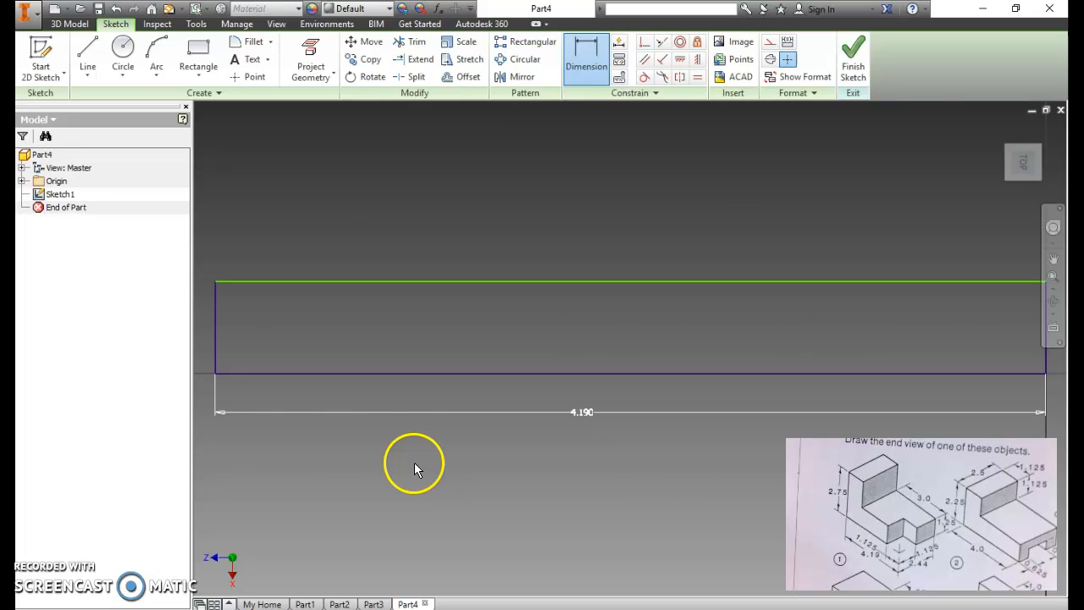
scroll(415, 483, "up", 5)
scroll(415, 533, "up", 2)
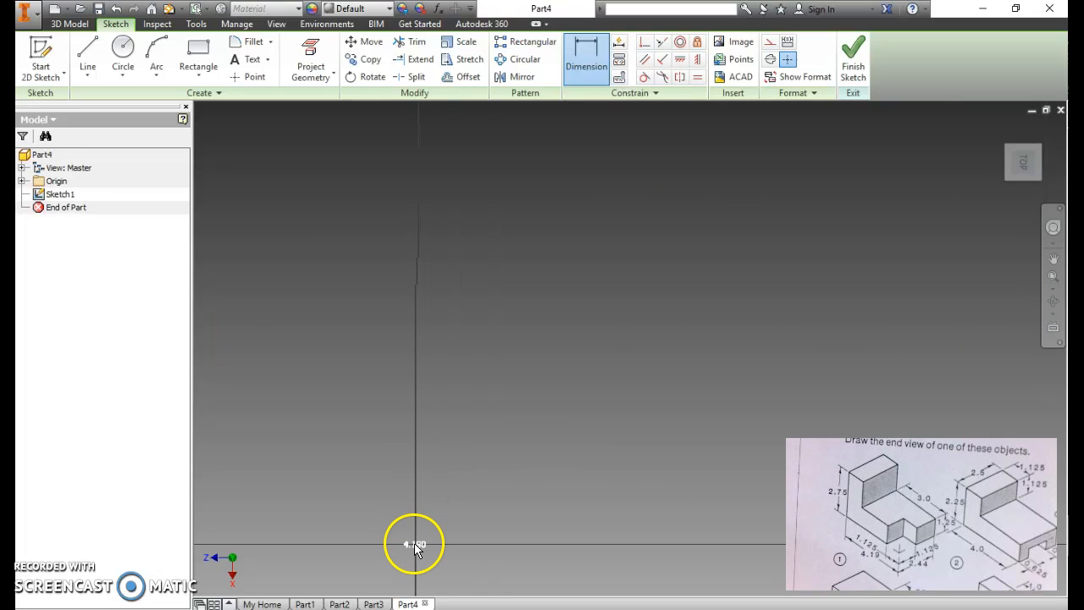
key("Home")
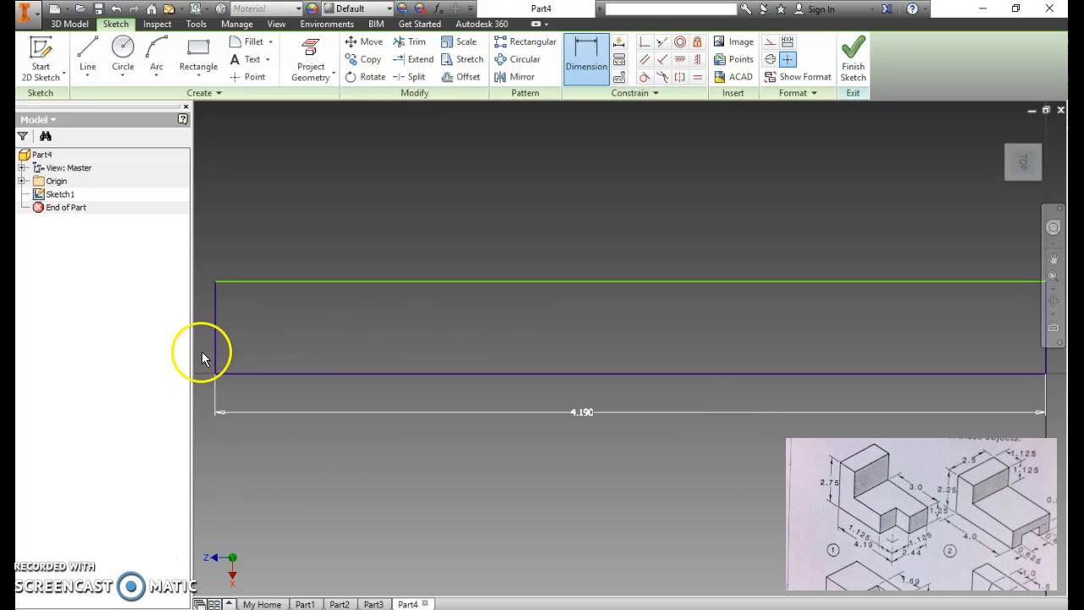
scroll(651, 494, "down", 2)
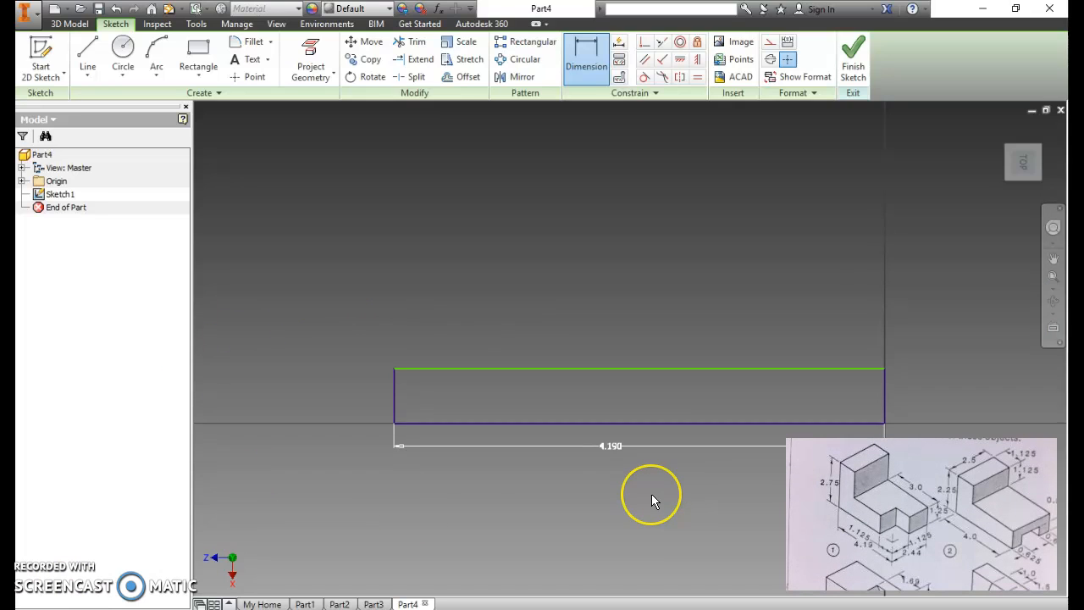
Step: Dimension the rectangle's left edge to a height of 2.44
middle_click_drag(651, 495, 628, 441)
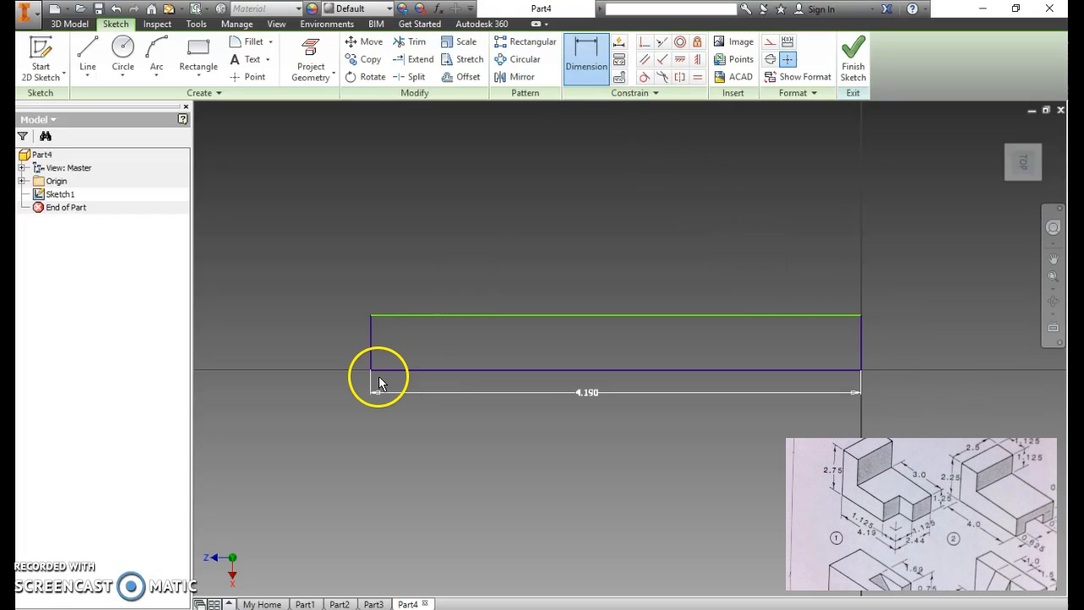
left_click(373, 342)
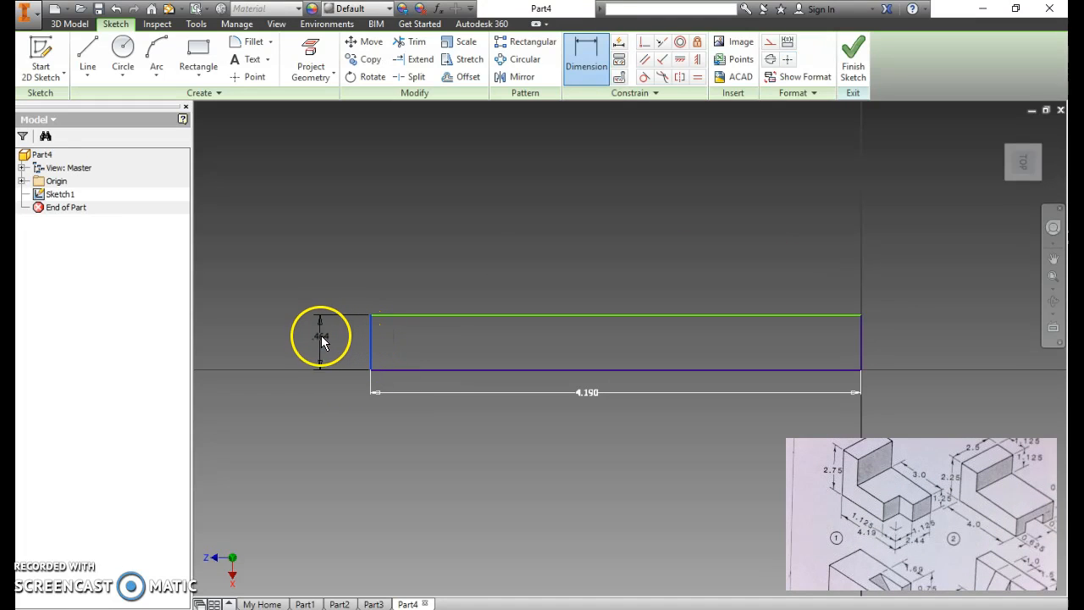
left_click(327, 345)
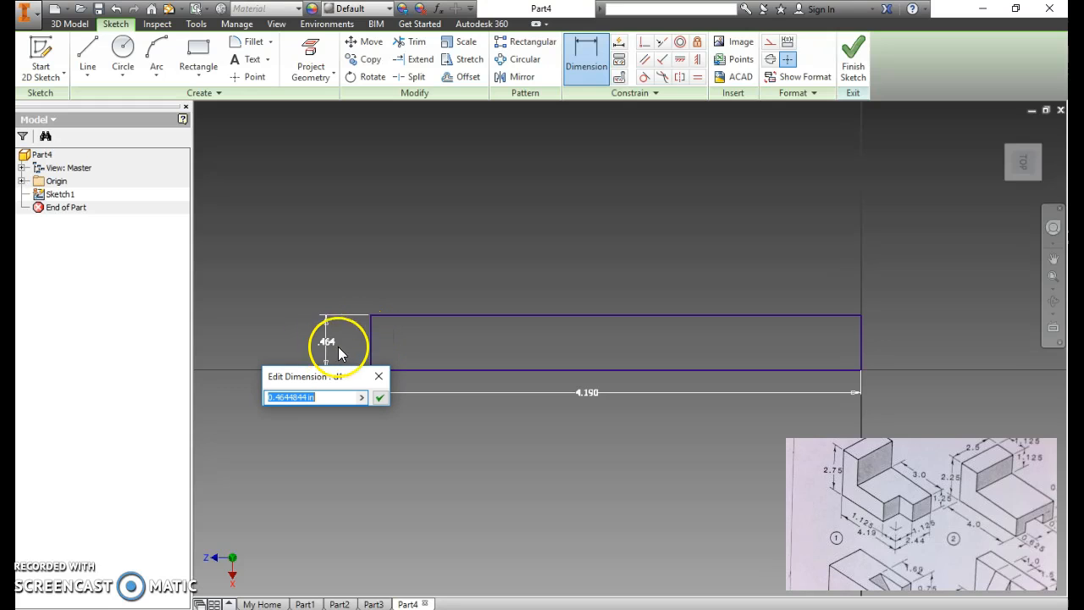
type("2.44")
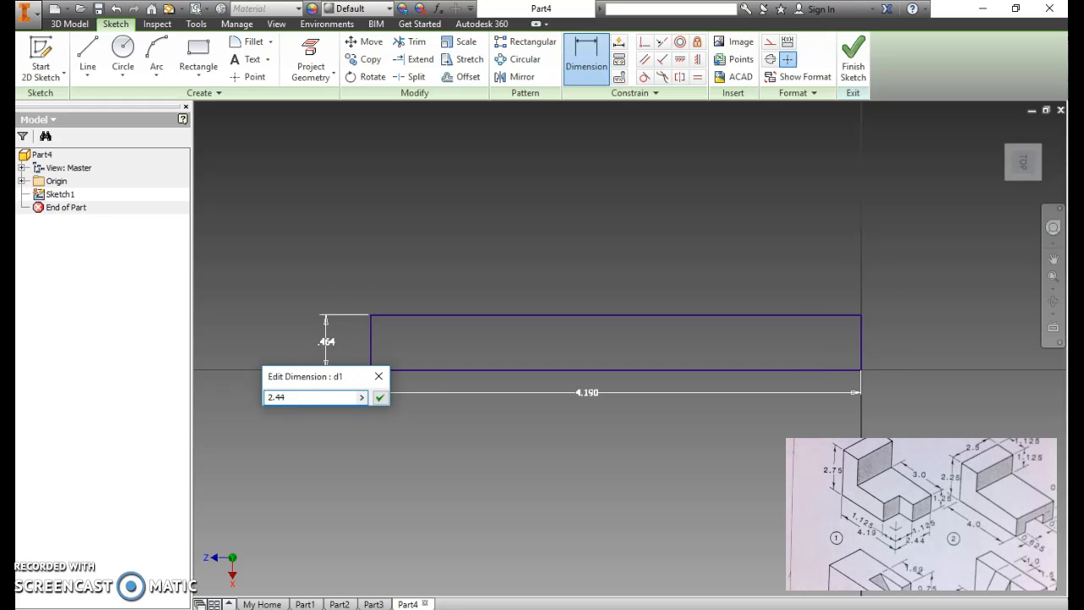
left_click(379, 396)
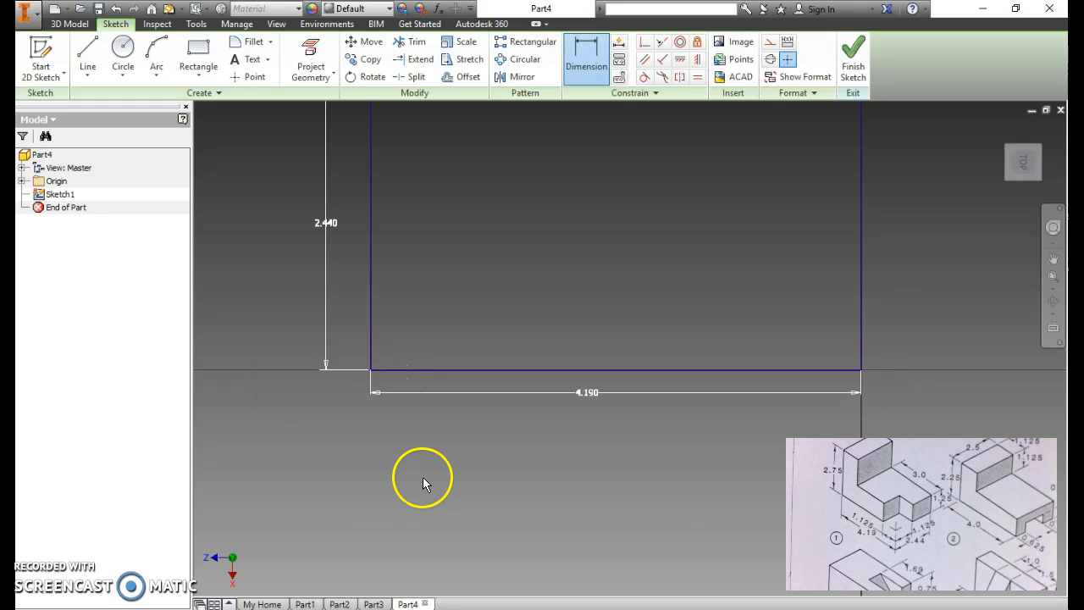
scroll(423, 477, "down", 3)
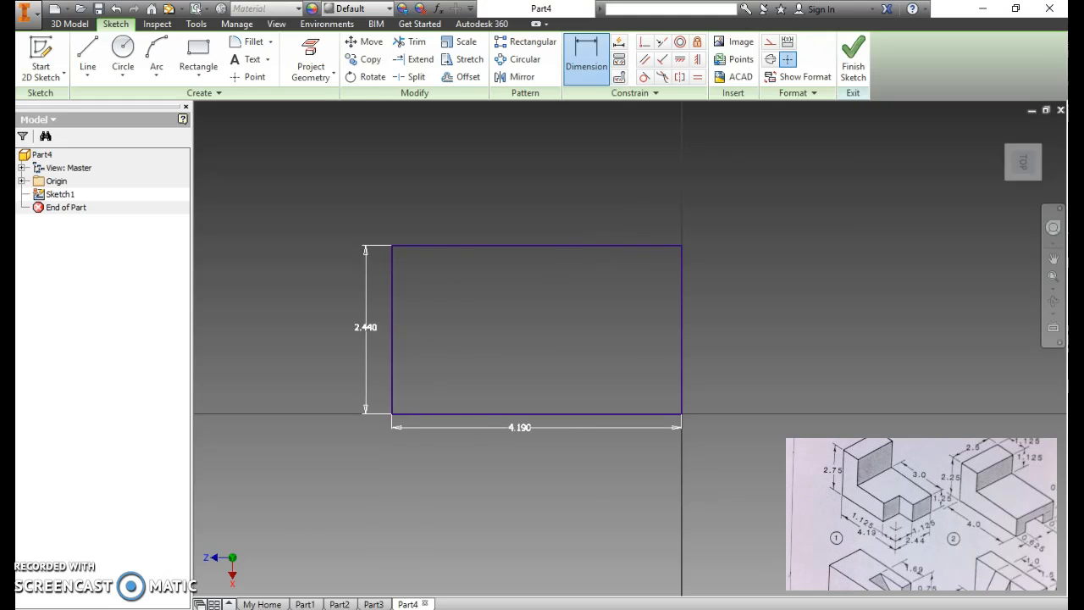
Step: Check the notes and finish Sketch1, returning to 3D modelling
key("alt+Tab")
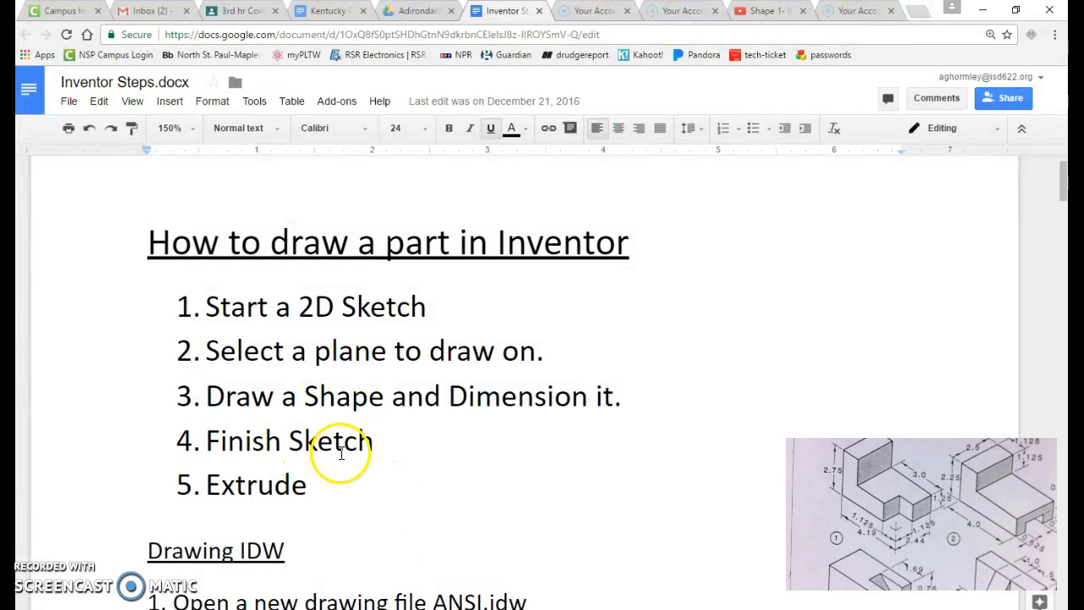
key("alt+Tab")
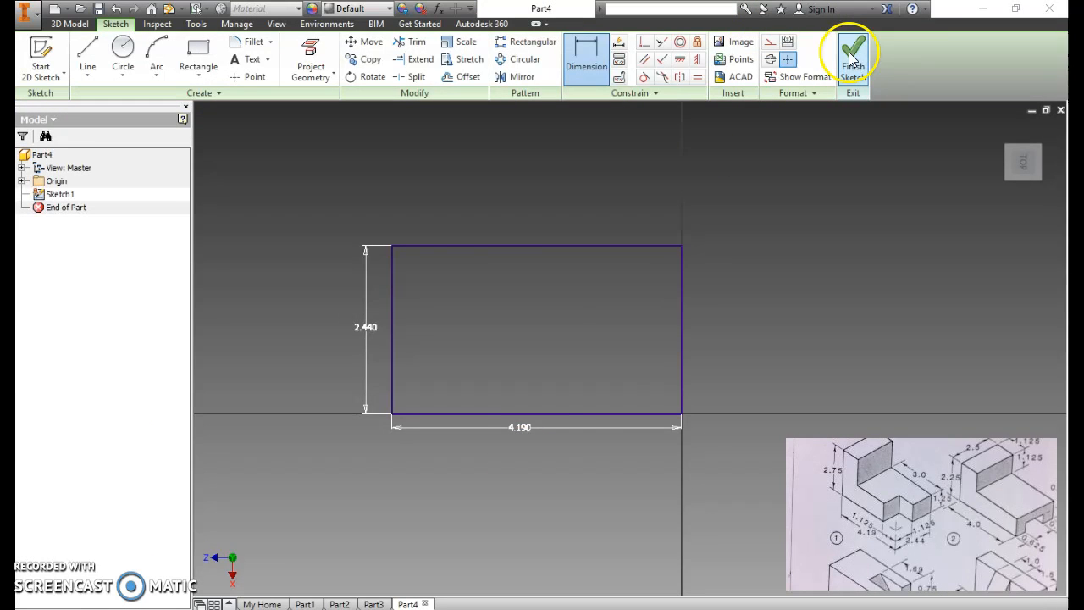
left_click(852, 50)
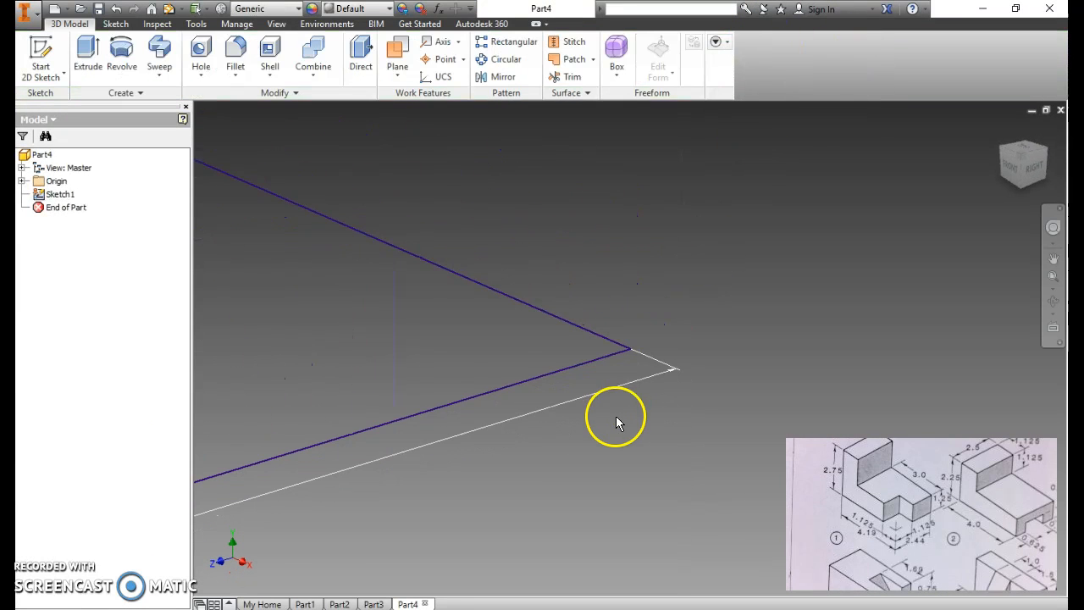
scroll(616, 415, "down", 5)
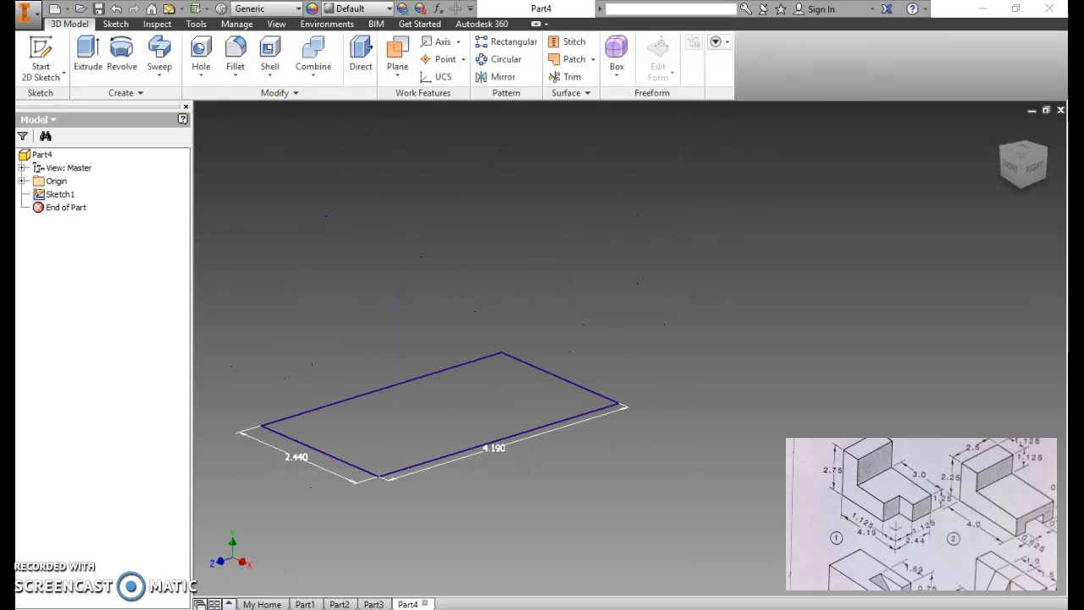
Step: Extrude the 4.190 by 2.440 rectangle 2.75 into a solid box, Extrusion1
key("alt+Tab")
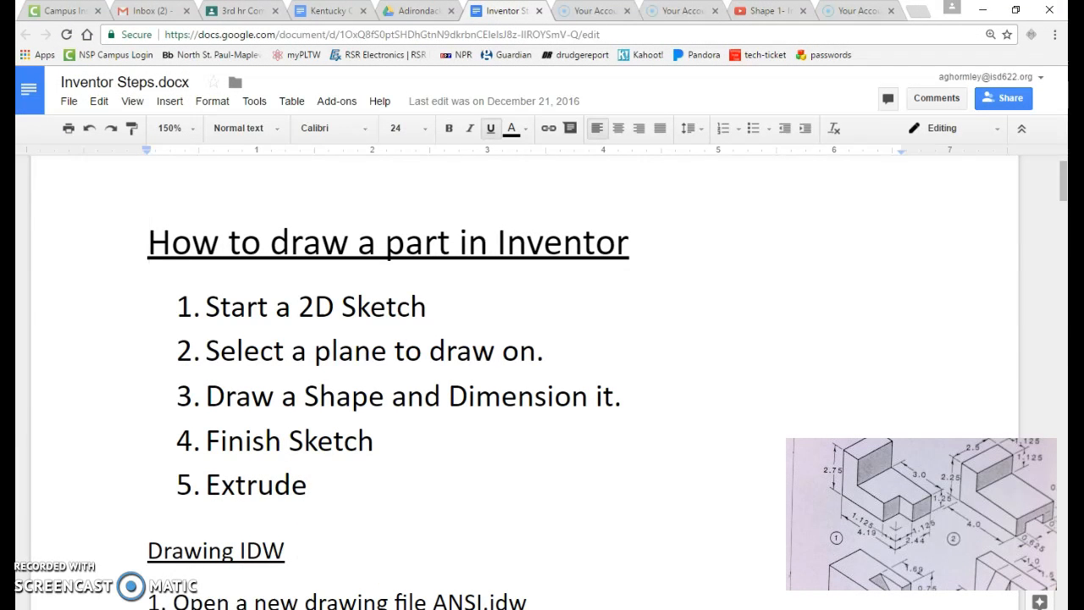
key("alt+Tab")
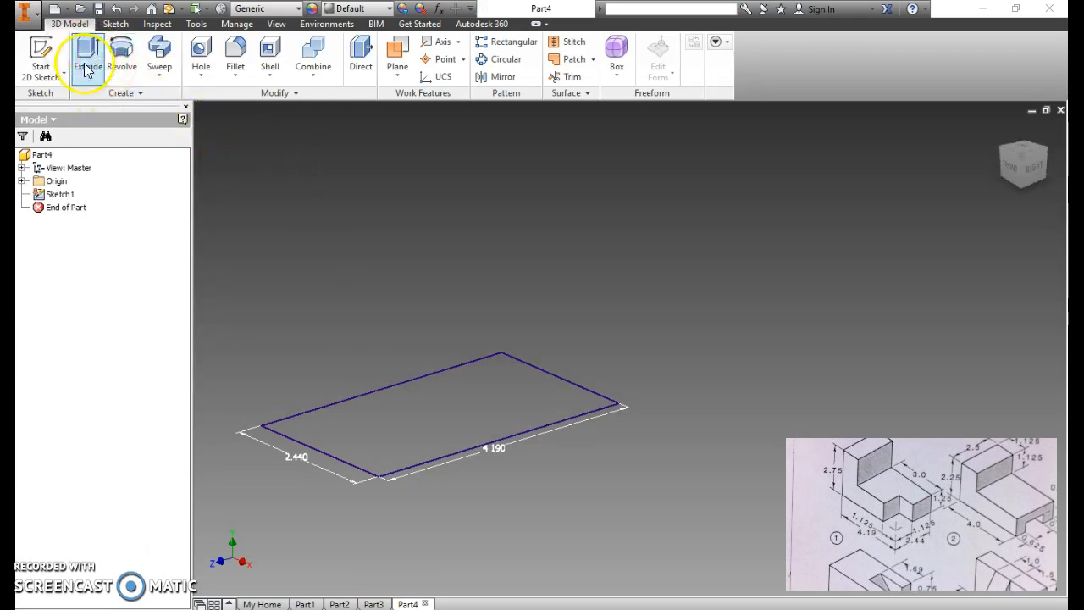
left_click(89, 58)
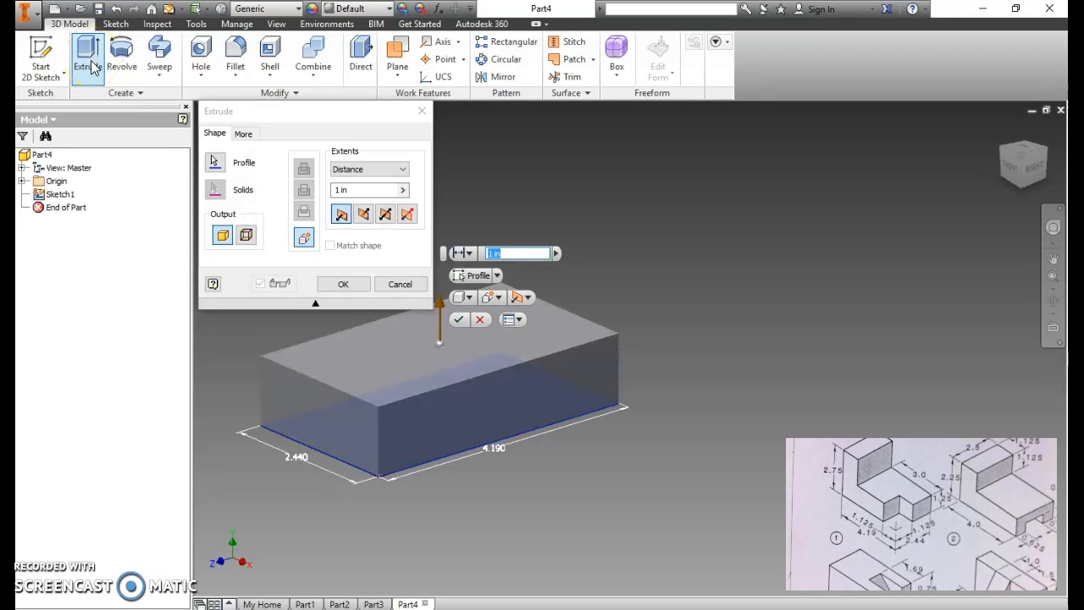
left_click(98, 111)
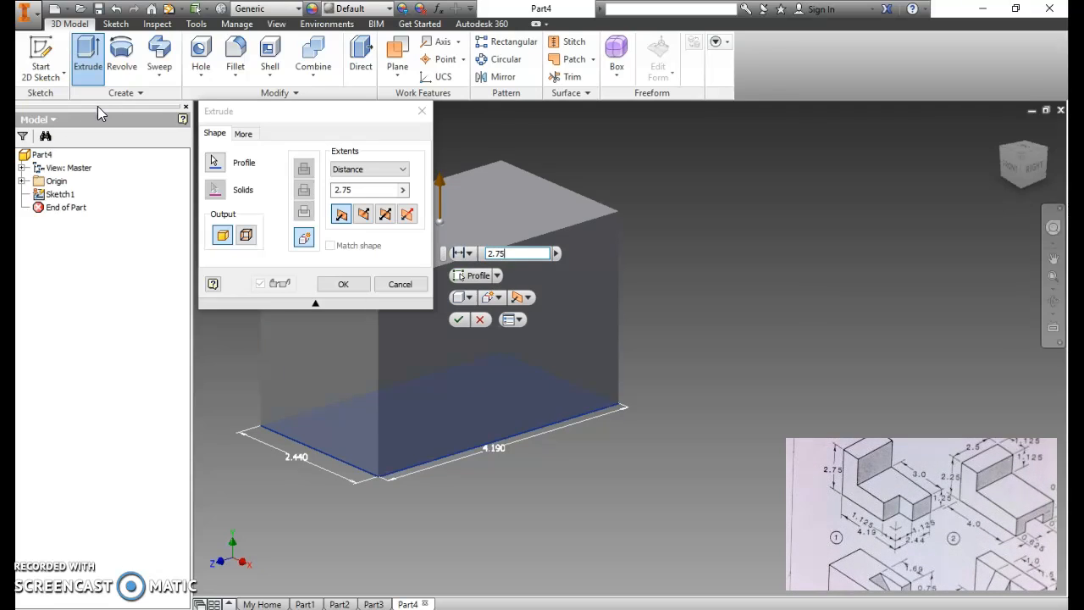
left_click(458, 320)
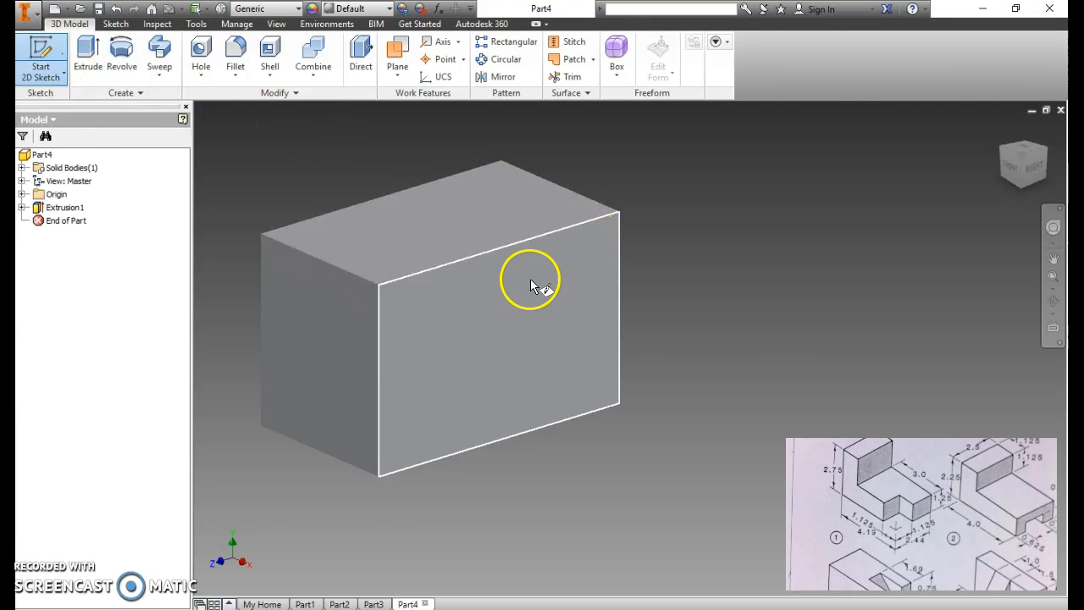
Step: Sketch a rectangle on the box's front face anchored at its top-right corner
left_click(530, 278)
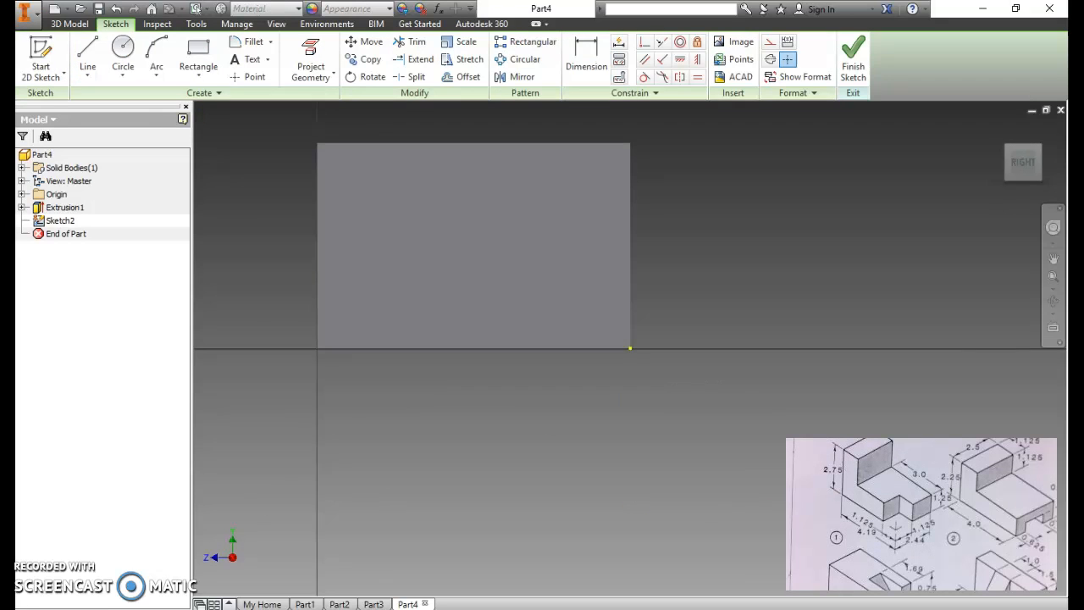
left_click(198, 58)
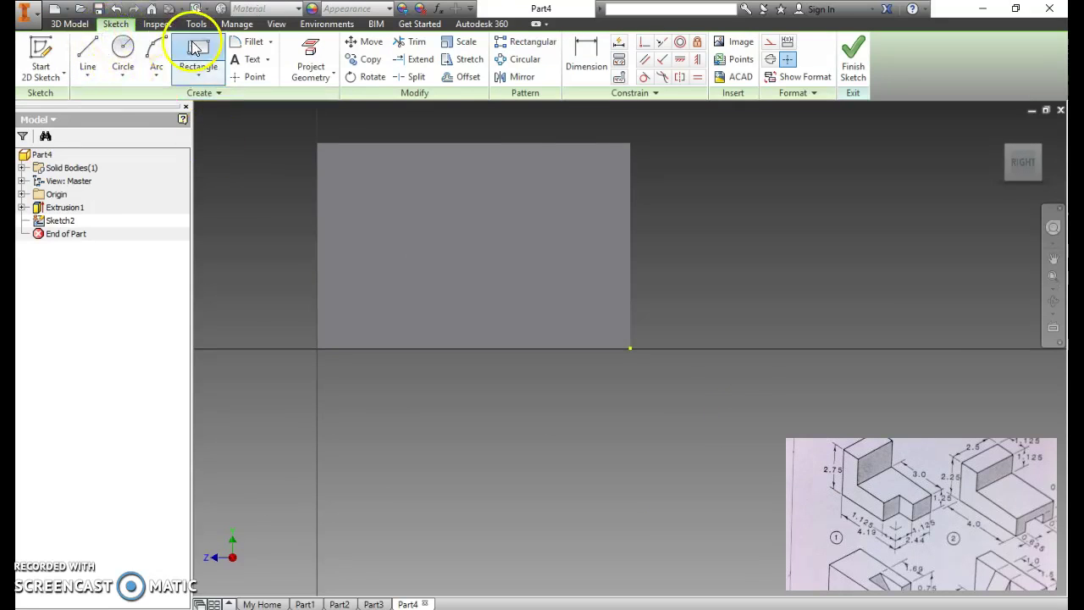
left_click(630, 144)
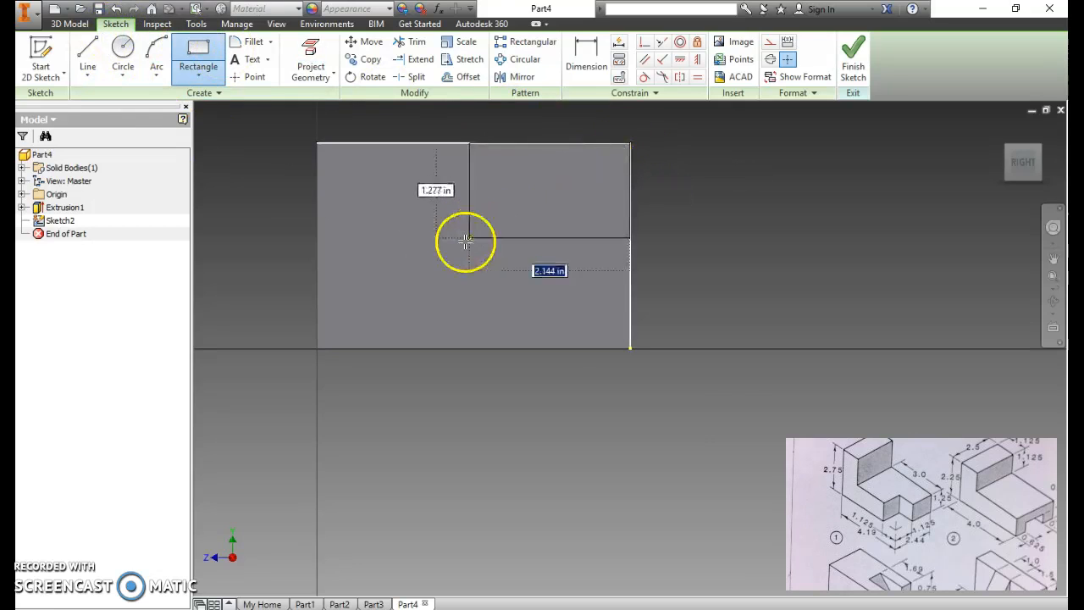
left_click(418, 272)
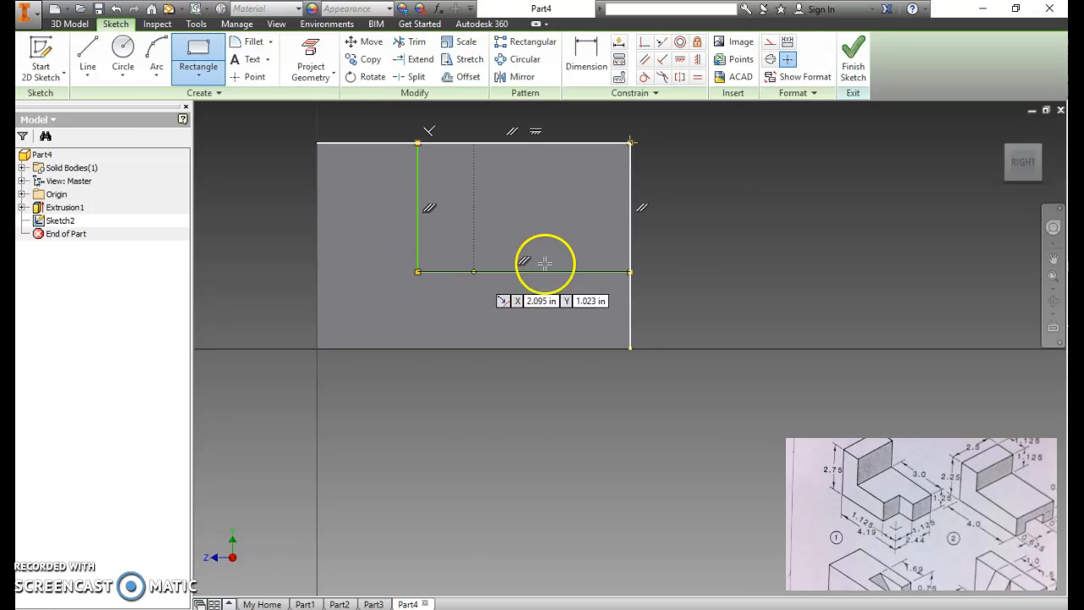
Step: Dimension the rectangle's width to 3.000
left_click(586, 52)
left_click(419, 227)
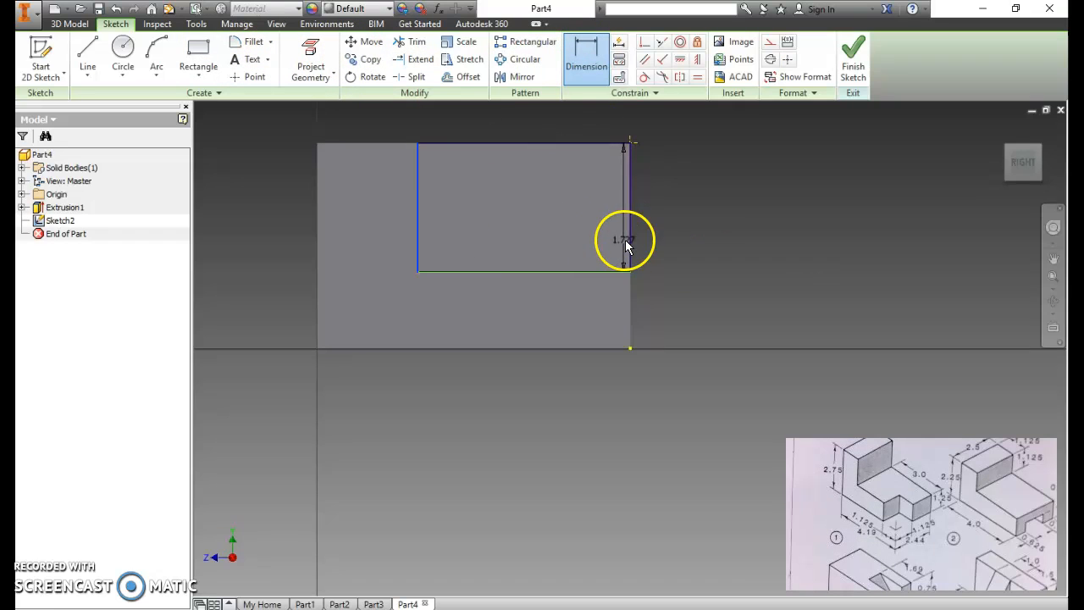
left_click(629, 241)
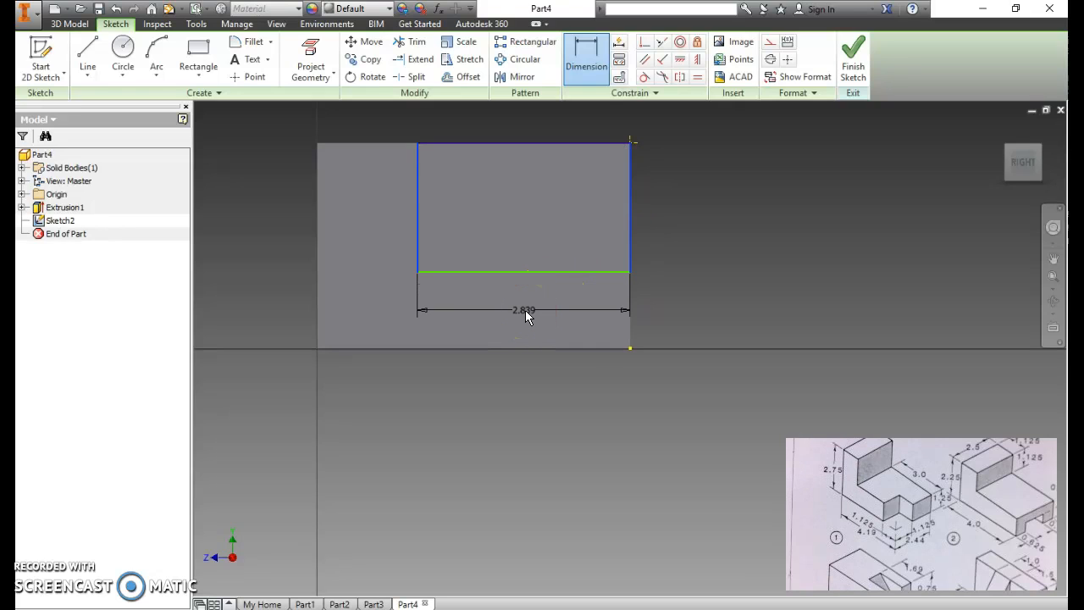
left_click(524, 310)
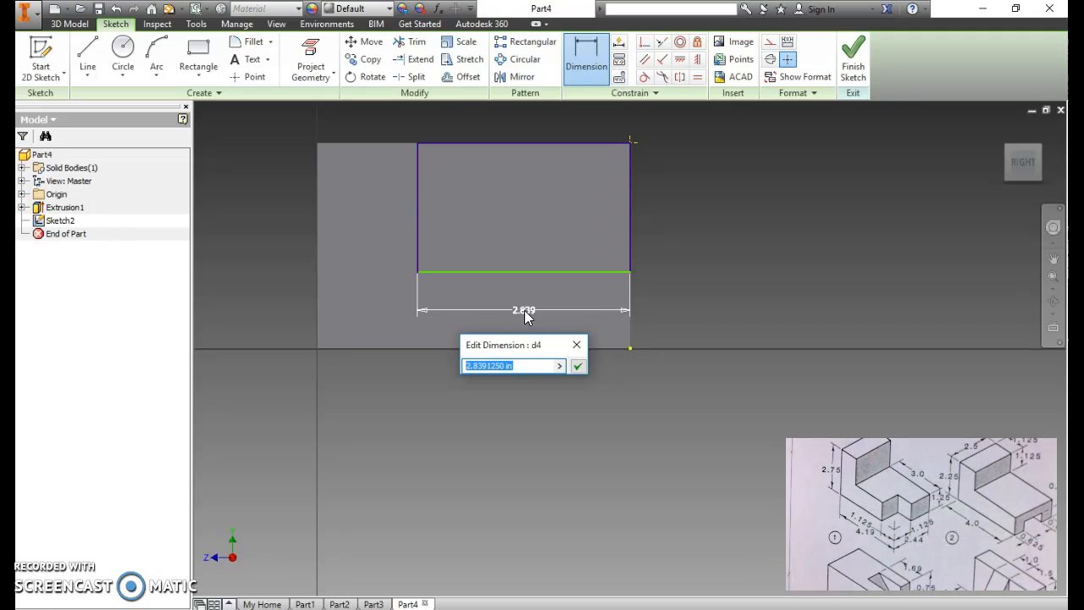
type("3")
key("Return")
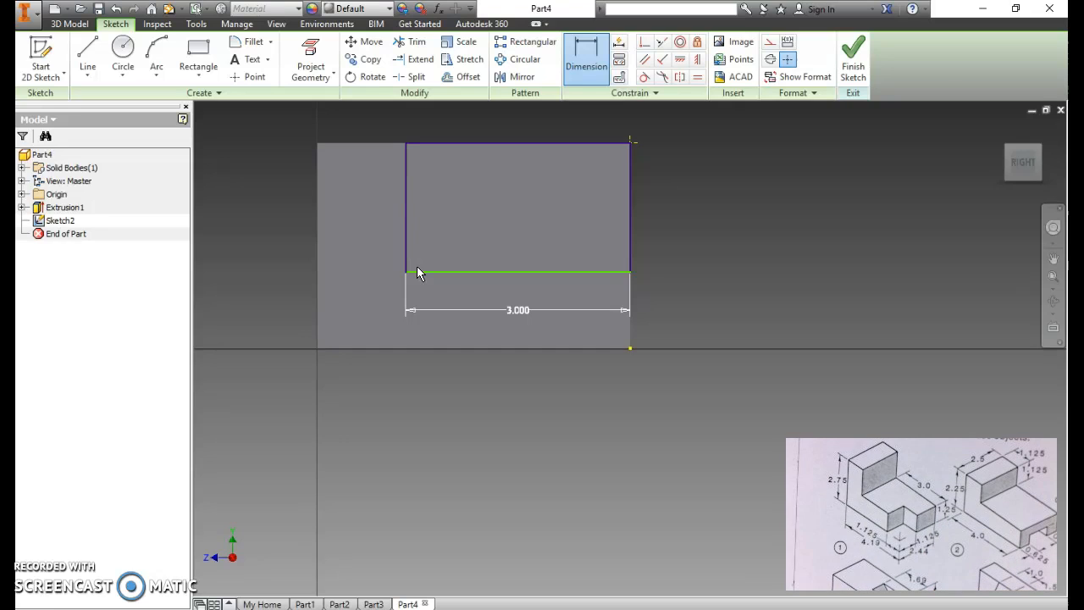
Step: Dimension the rectangle's bottom edge 1.25 above the block's bottom edge
left_click(301, 277)
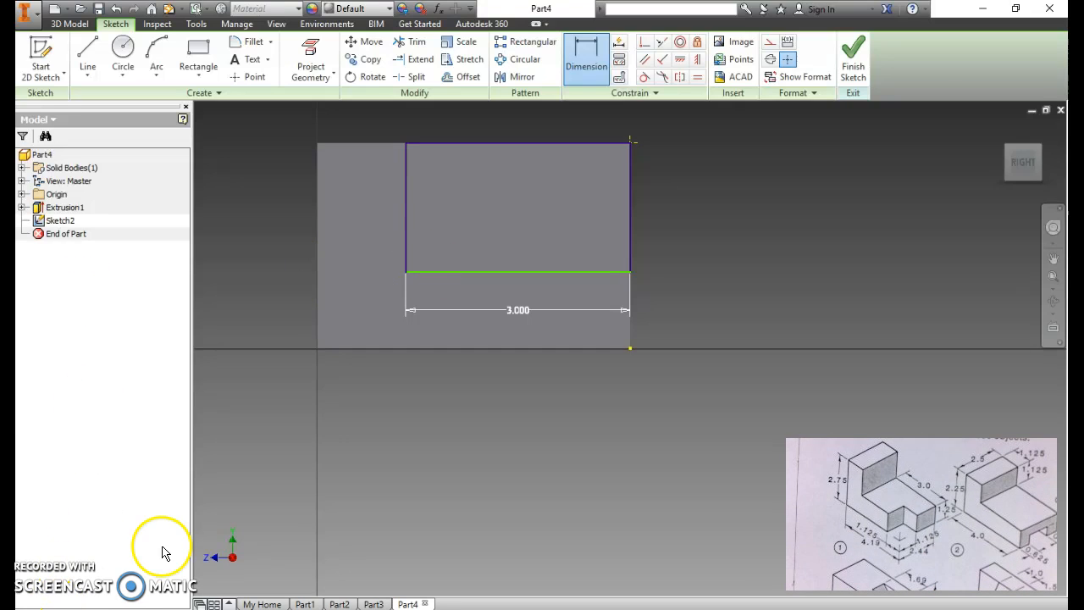
left_click(587, 63)
left_click(593, 272)
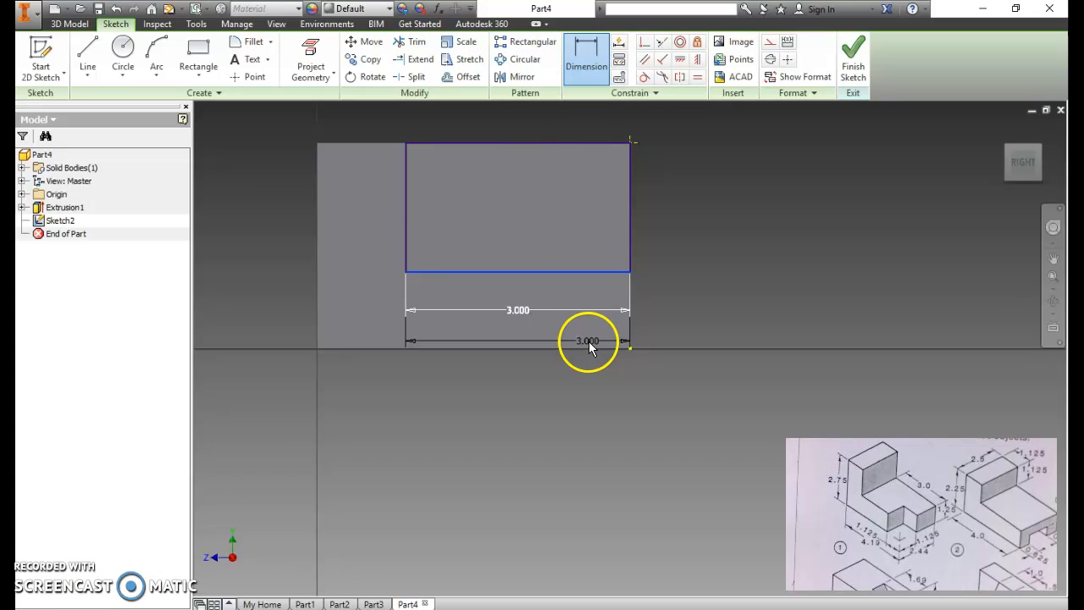
left_click(593, 349)
left_click(648, 306)
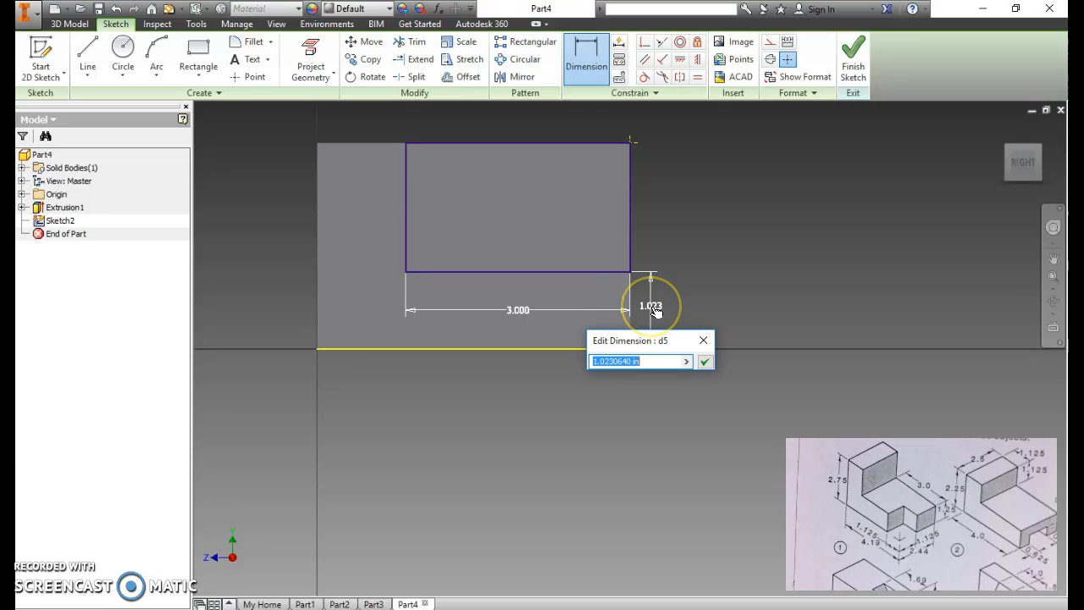
type("1.25")
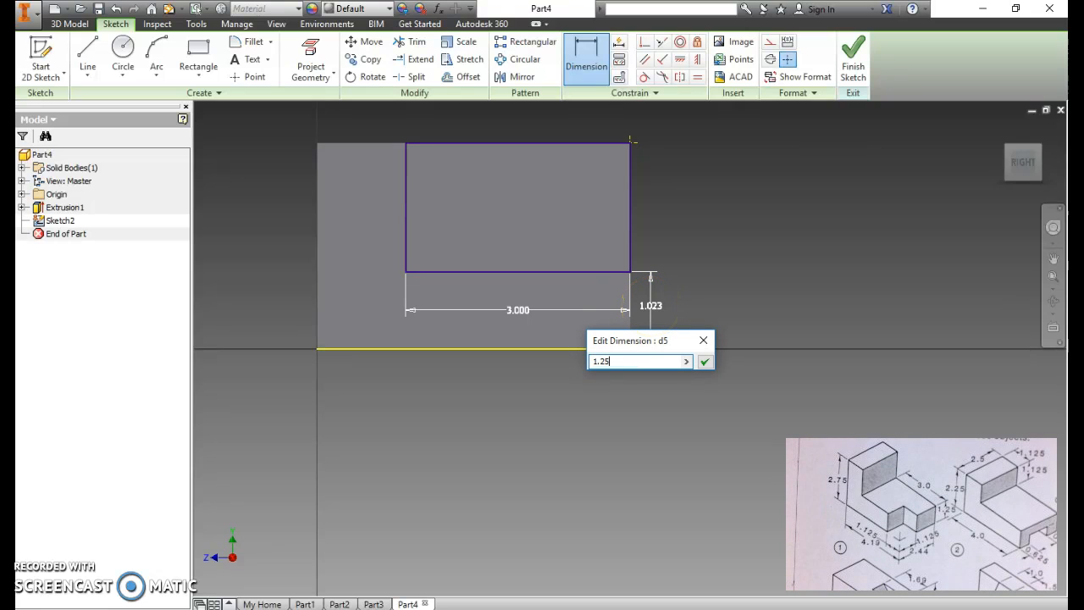
key("Return")
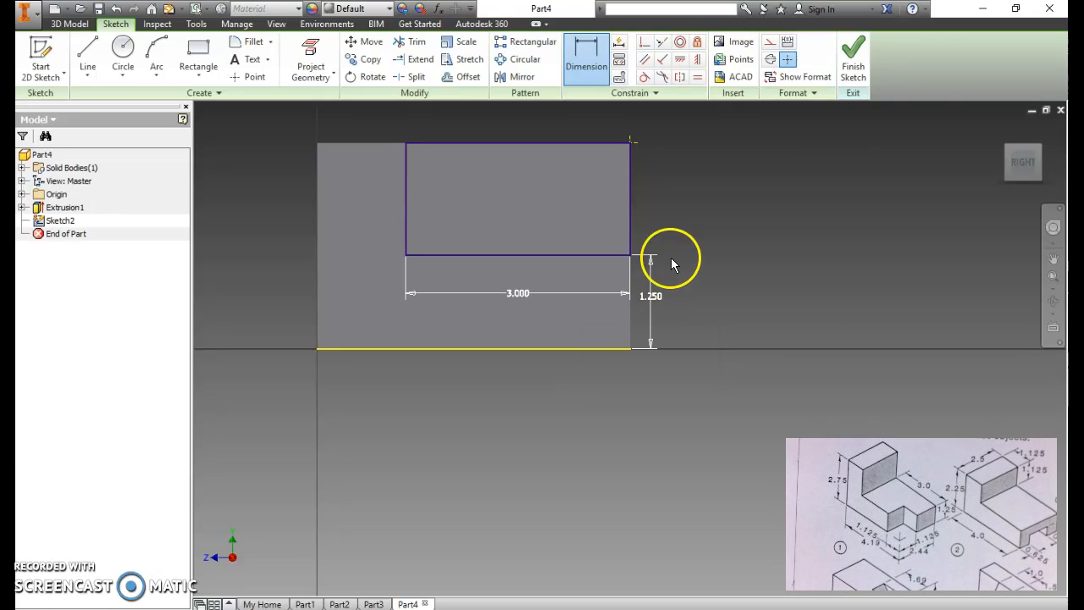
Step: Finish the sketch and extrude-cut the rectangle 2.75 through the block, checking the top view
left_click(854, 52)
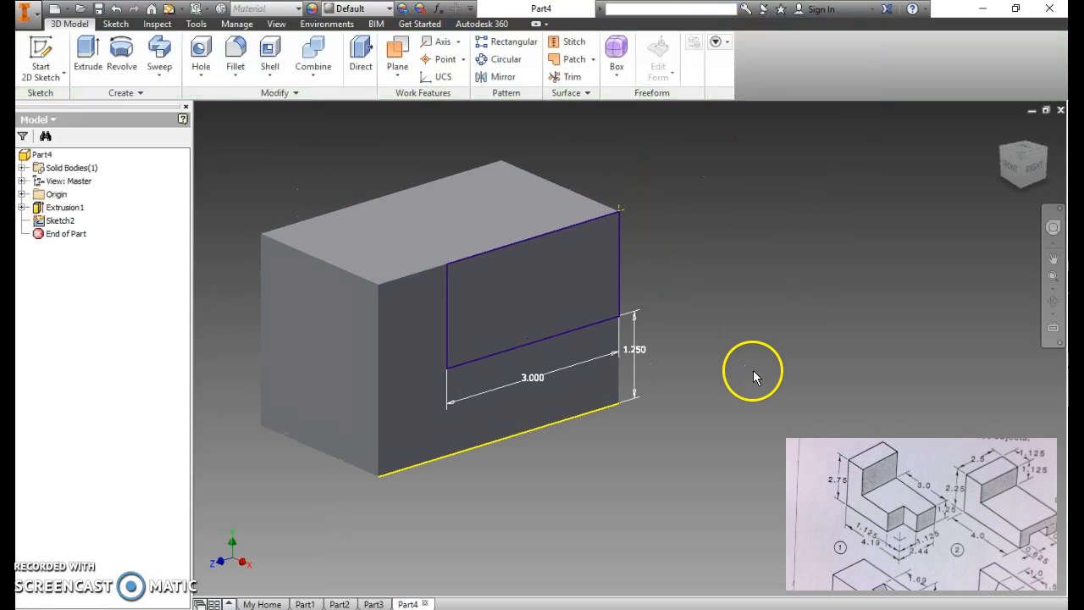
left_click(87, 59)
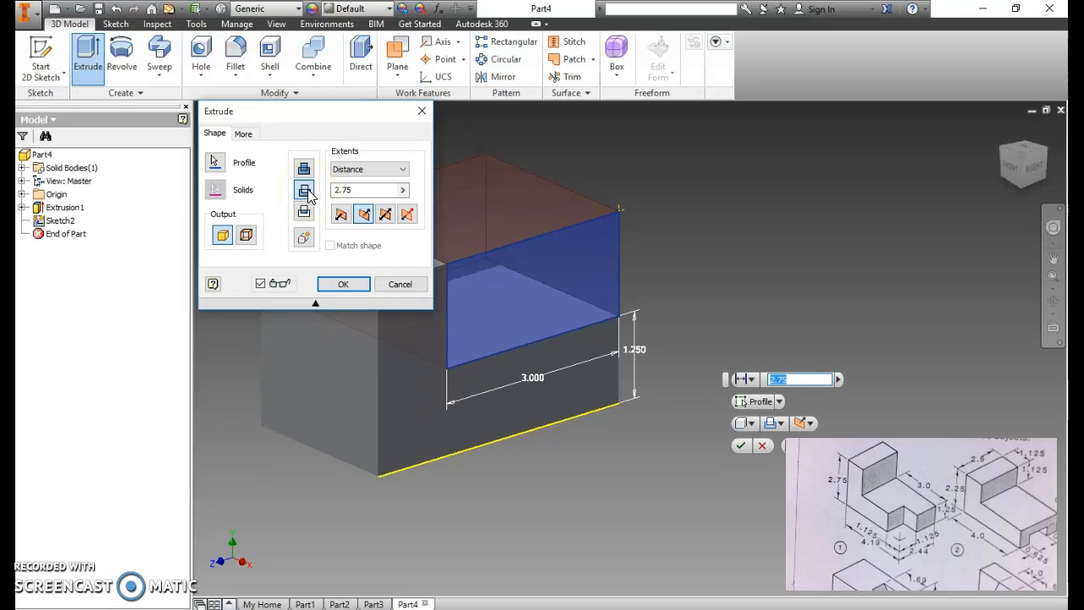
left_click(342, 286)
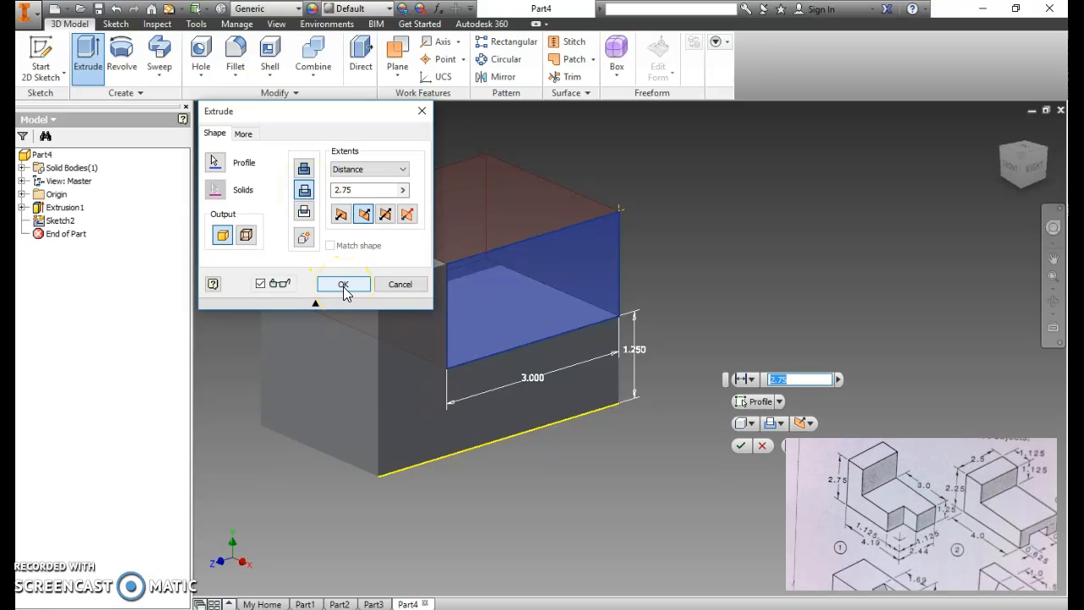
left_click(342, 285)
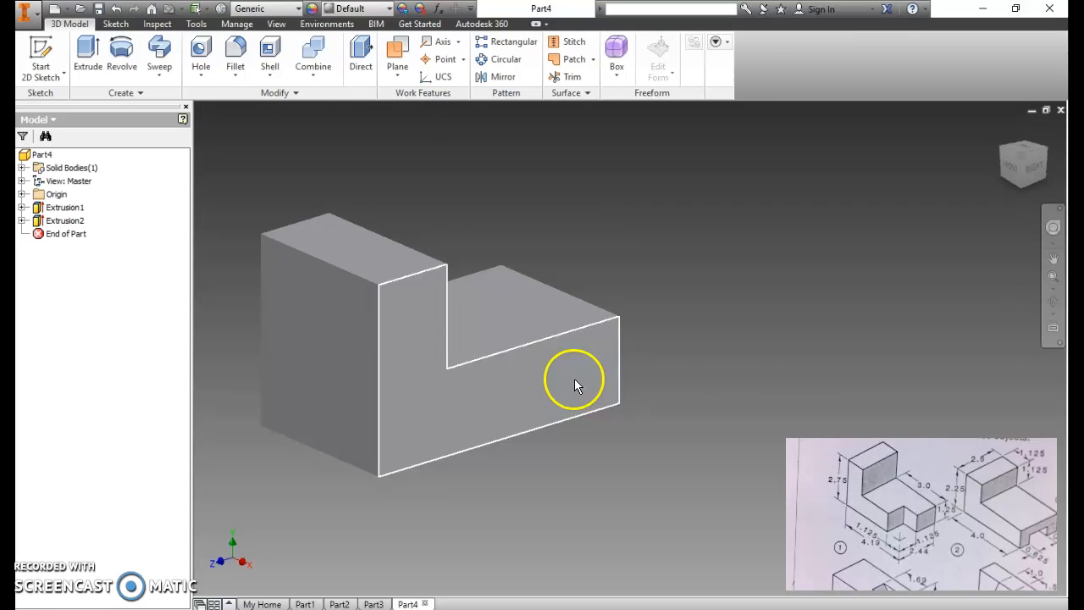
left_click(1045, 155)
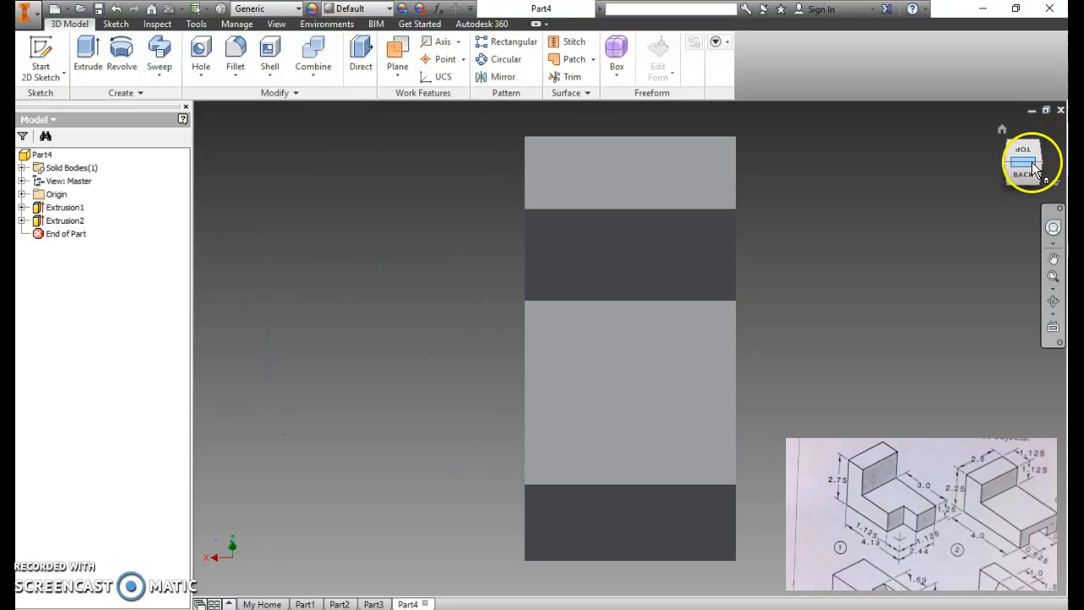
left_click(1008, 174)
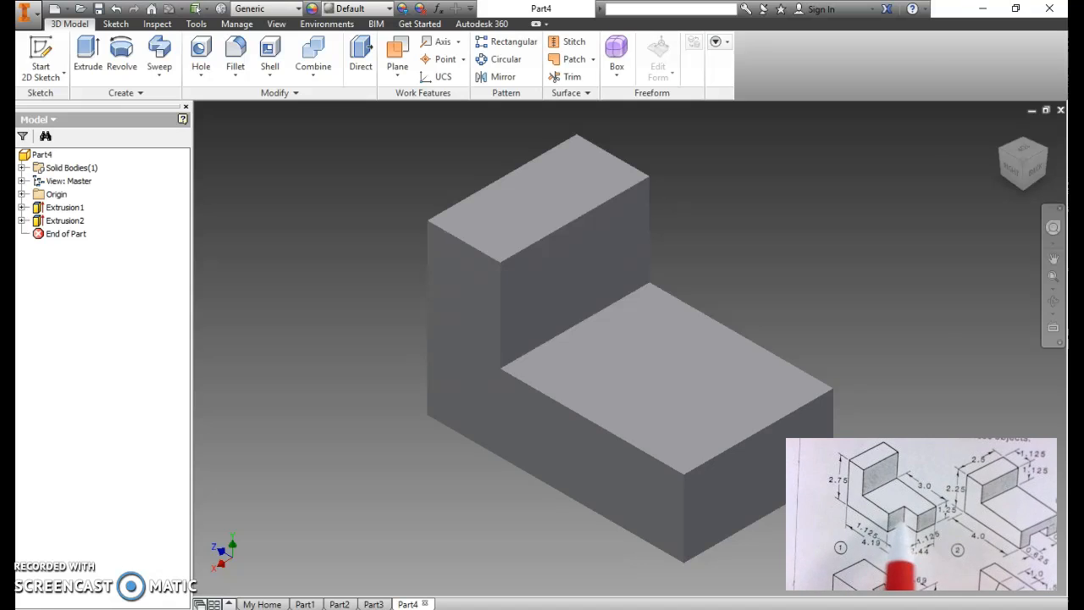
Step: Sketch a rectangle at the outer corner of the lower step's top face
left_click(102, 76)
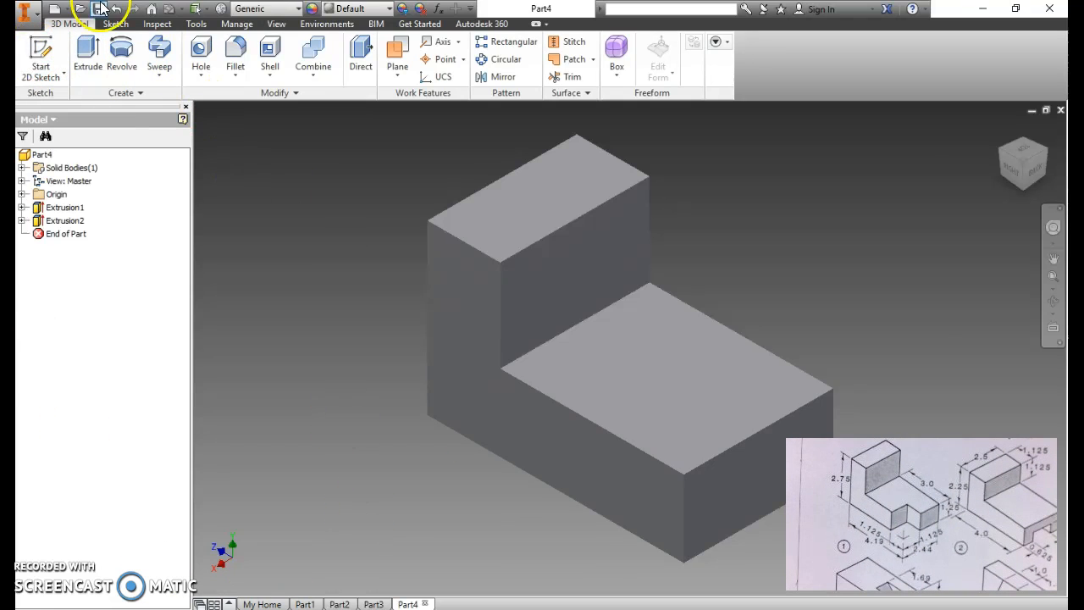
left_click(46, 52)
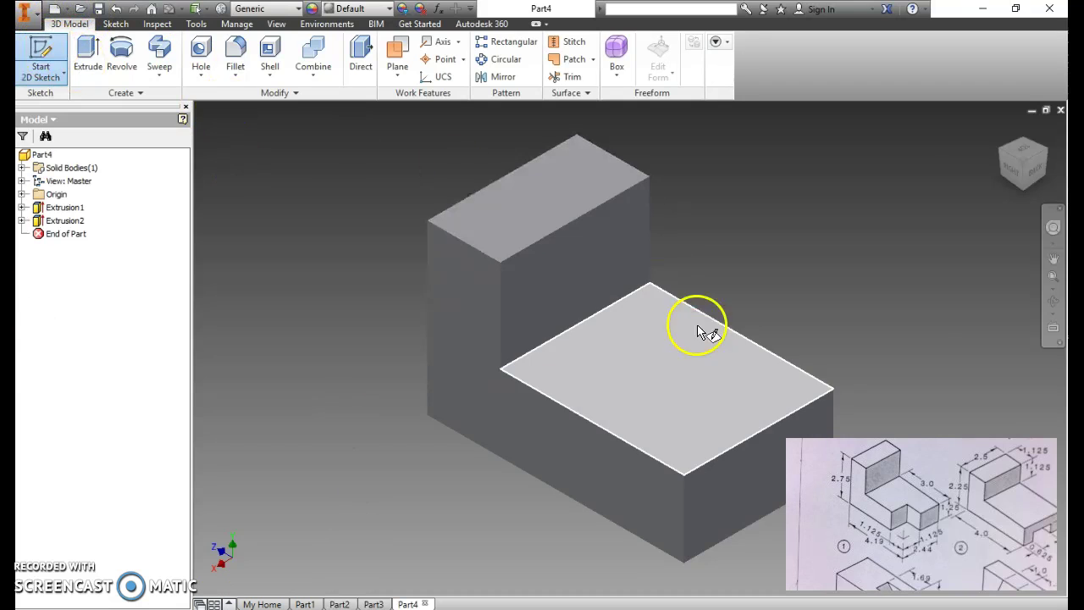
left_click(693, 404)
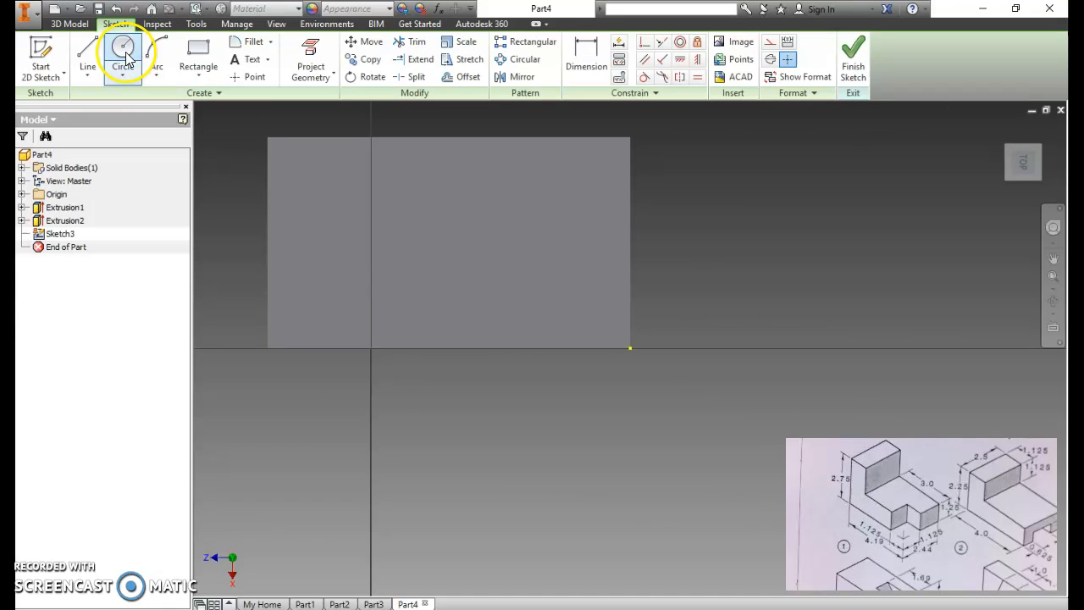
left_click(198, 55)
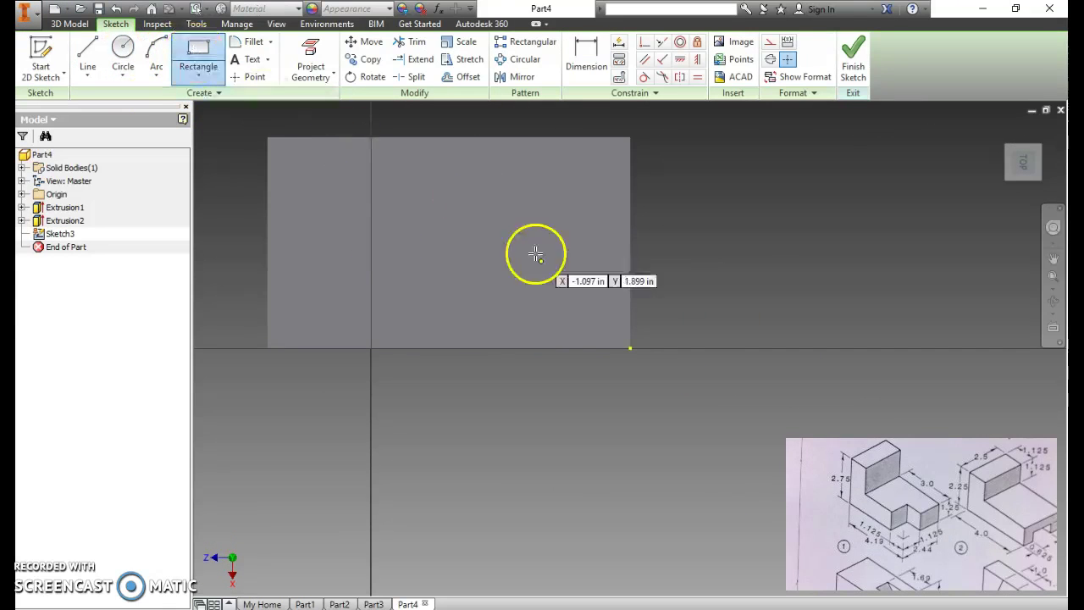
left_click(631, 348)
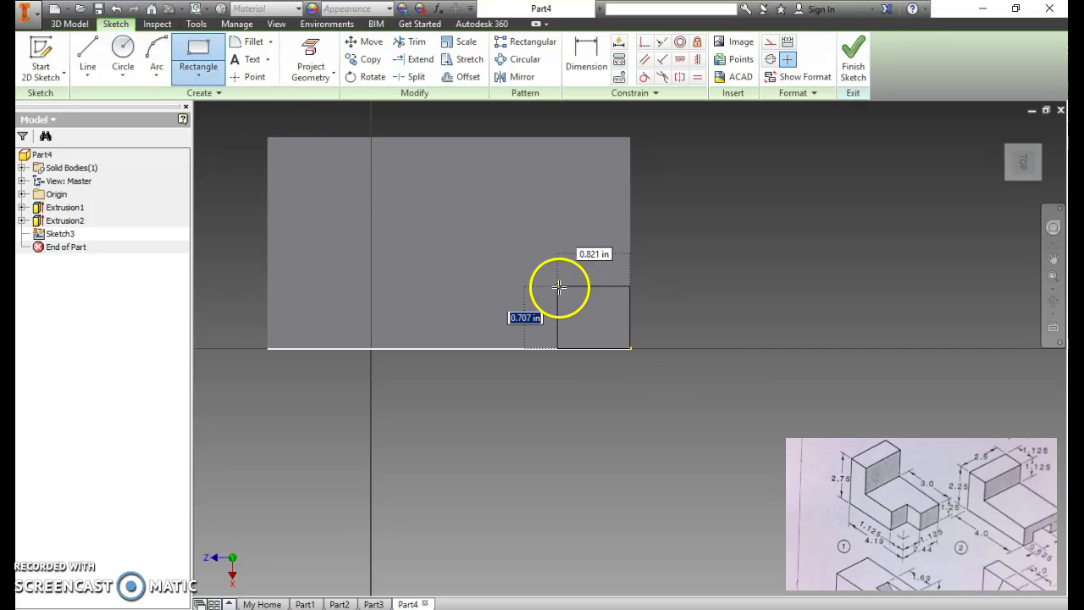
left_click(497, 265)
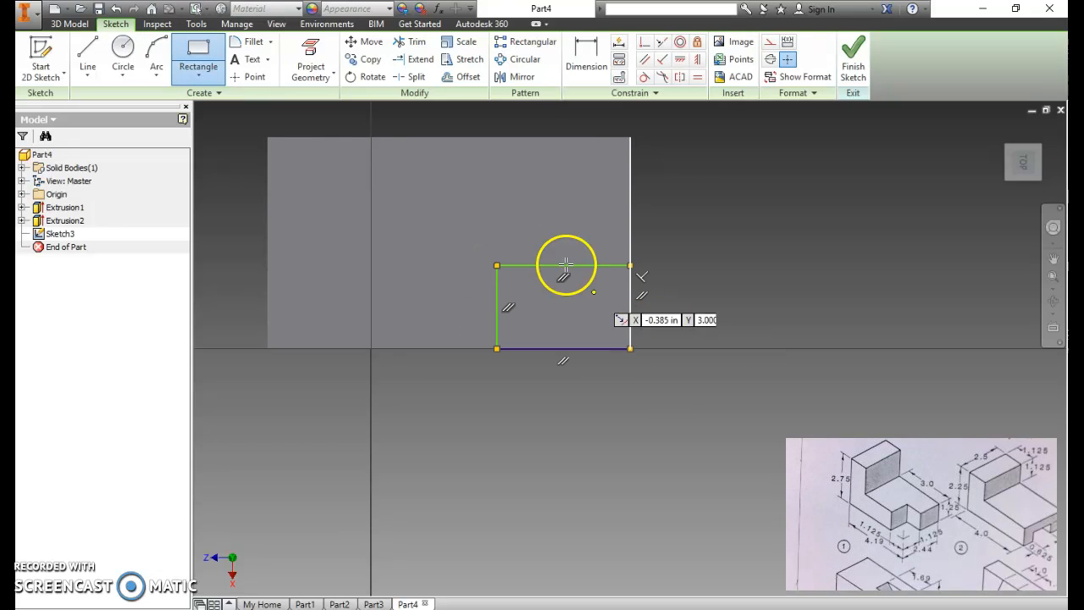
Step: Dimension both sides of the square to 1.125 and finish Sketch3
left_click(581, 61)
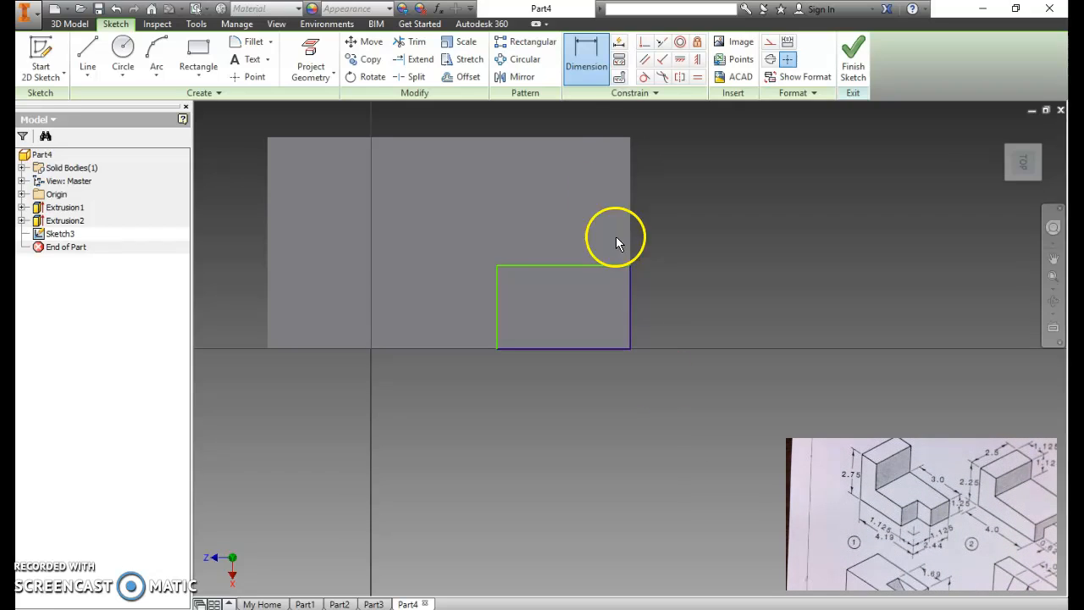
left_click(635, 309)
type("1.125")
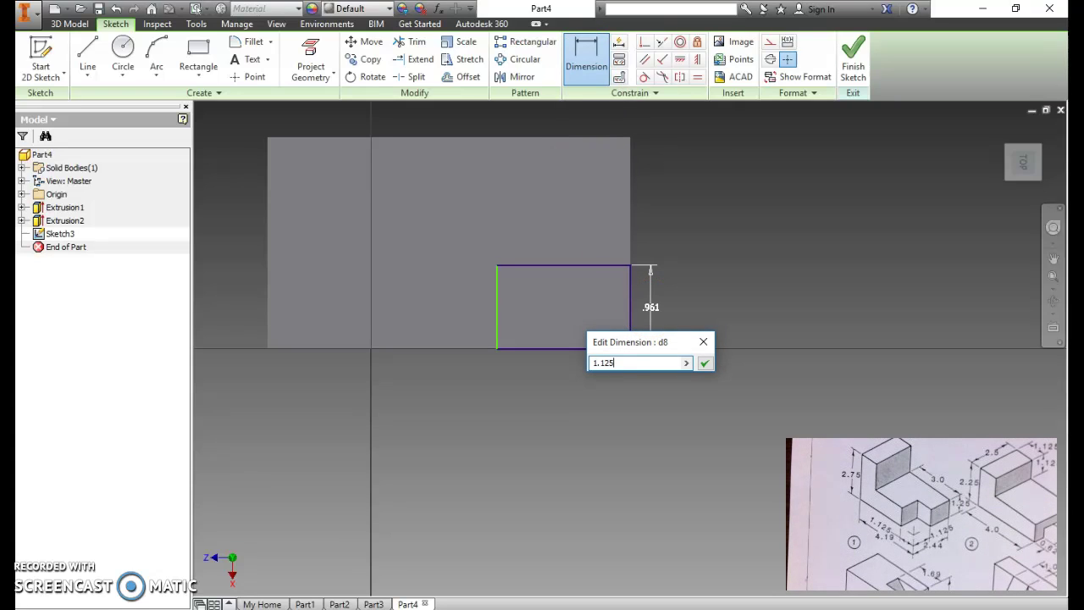
key("Return")
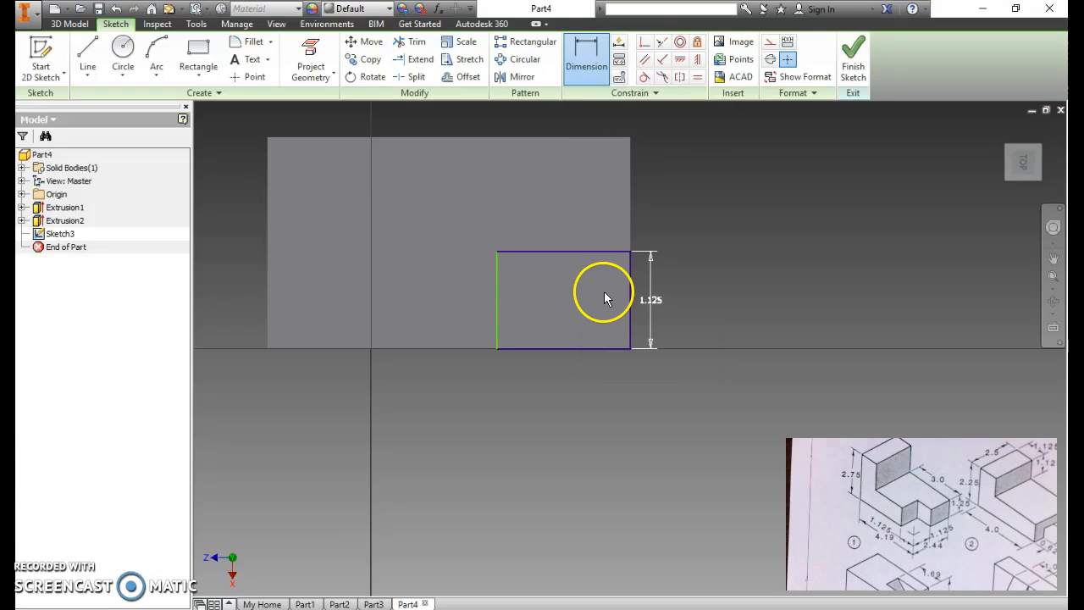
left_click(571, 348)
left_click(564, 374)
type("1.125")
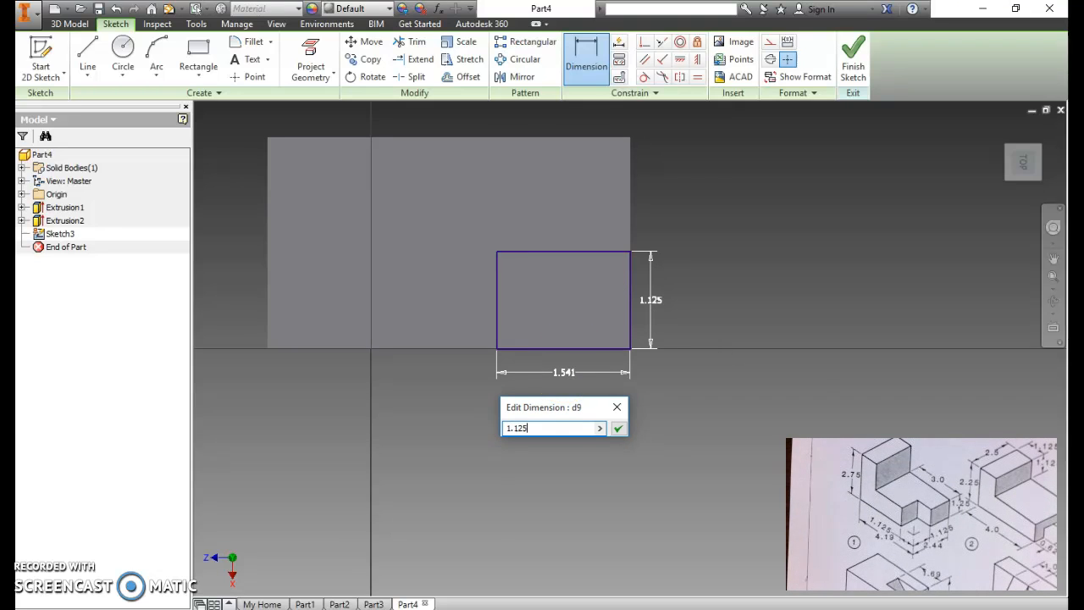
key("Return")
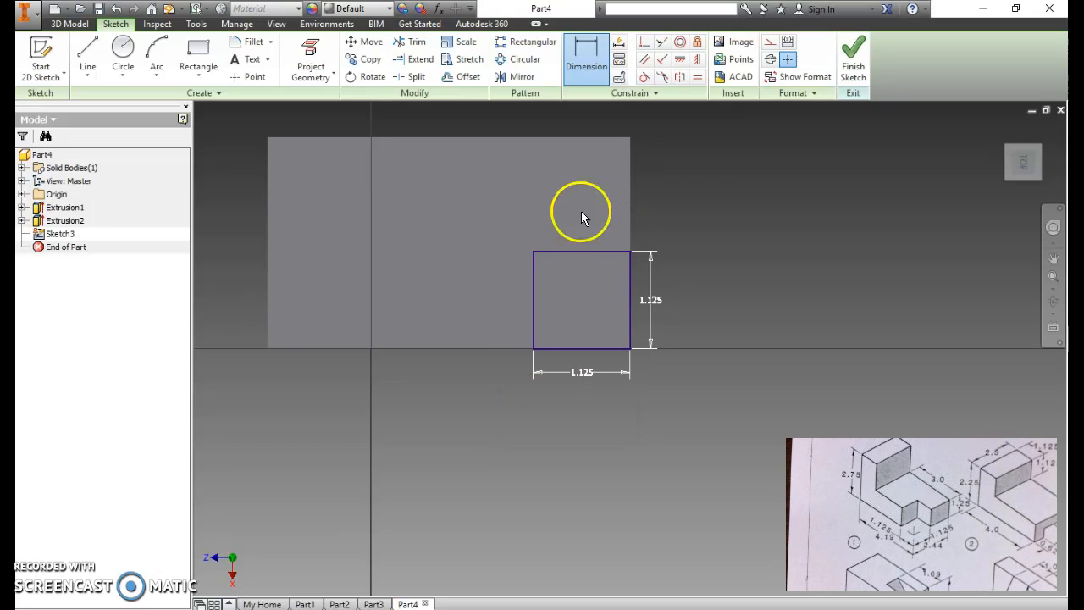
left_click(853, 57)
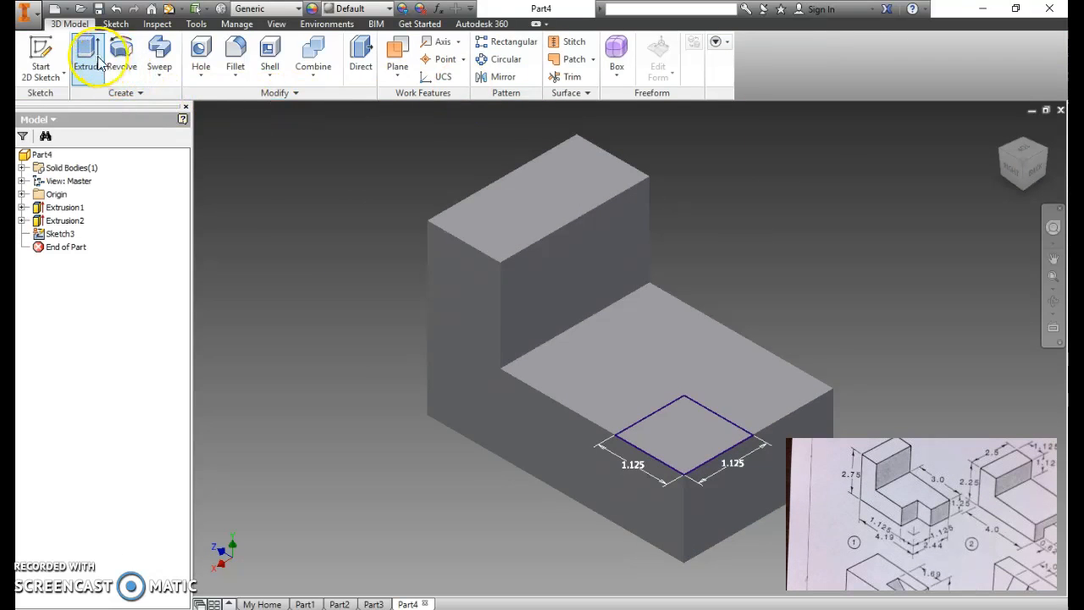
Step: Extrude the square profile as a Cut to create Extrusion3, the corner notch
left_click(92, 56)
left_click(304, 189)
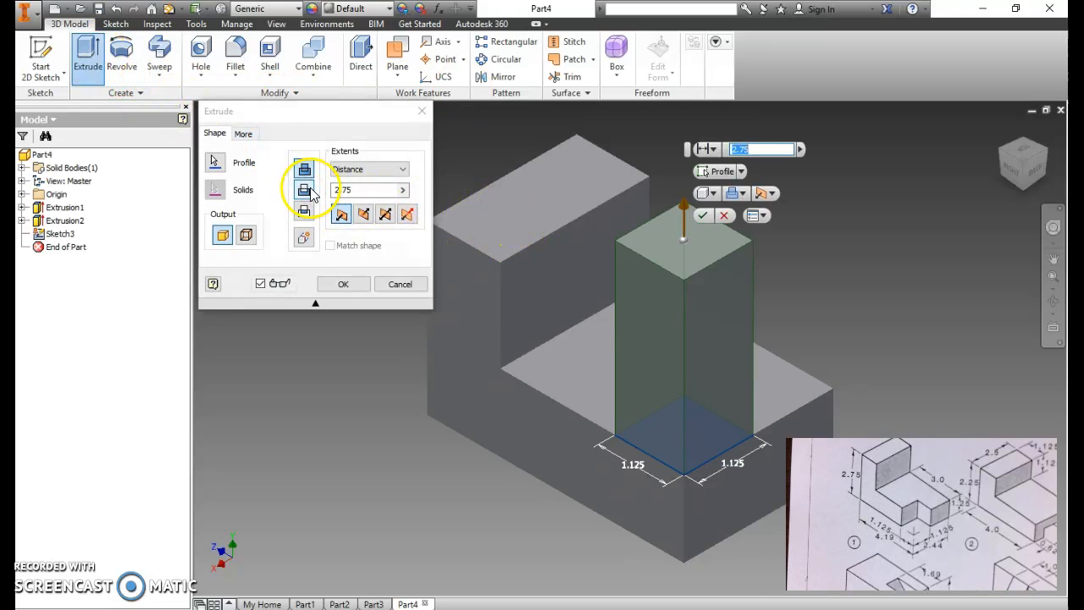
left_click(342, 285)
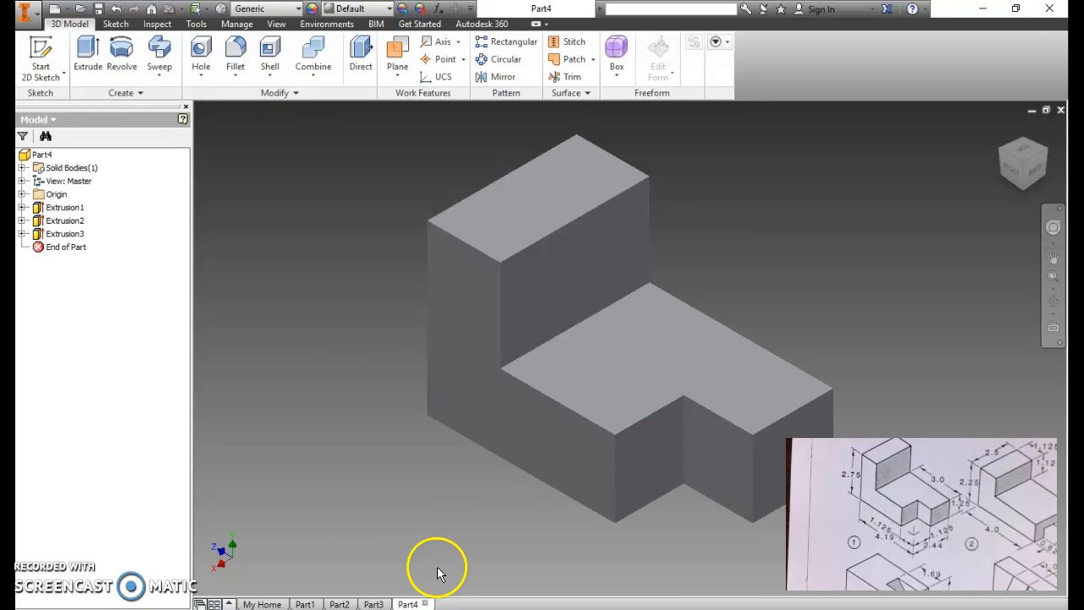
scroll(435, 561, "down", 3)
scroll(435, 567, "up", 2)
mouse_move(436, 573)
middle_mouse_down()
mouse_move(508, 520)
mouse_move(479, 447)
middle_mouse_up()
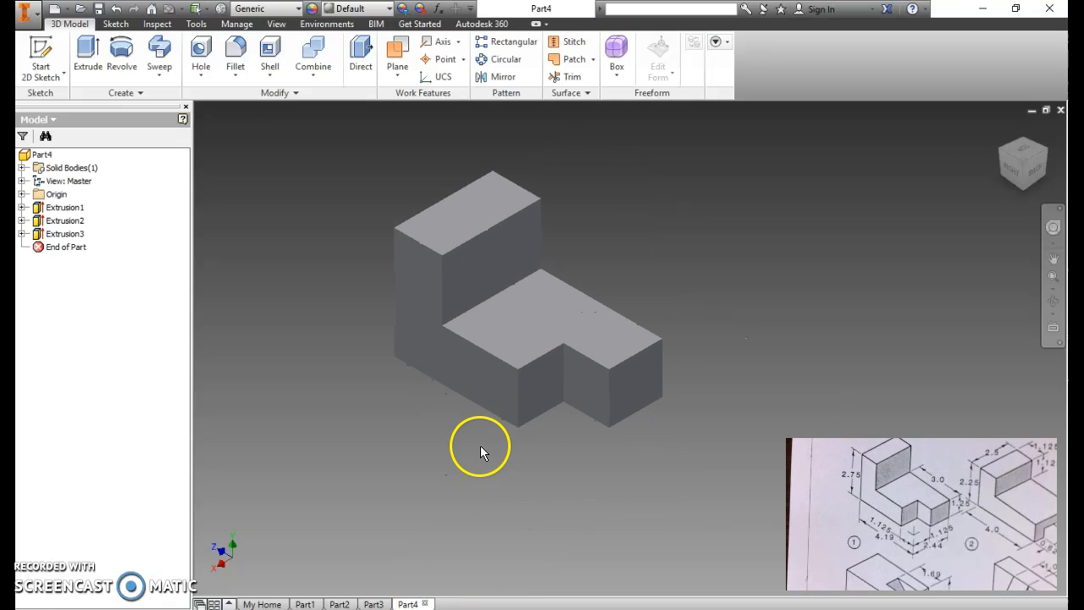